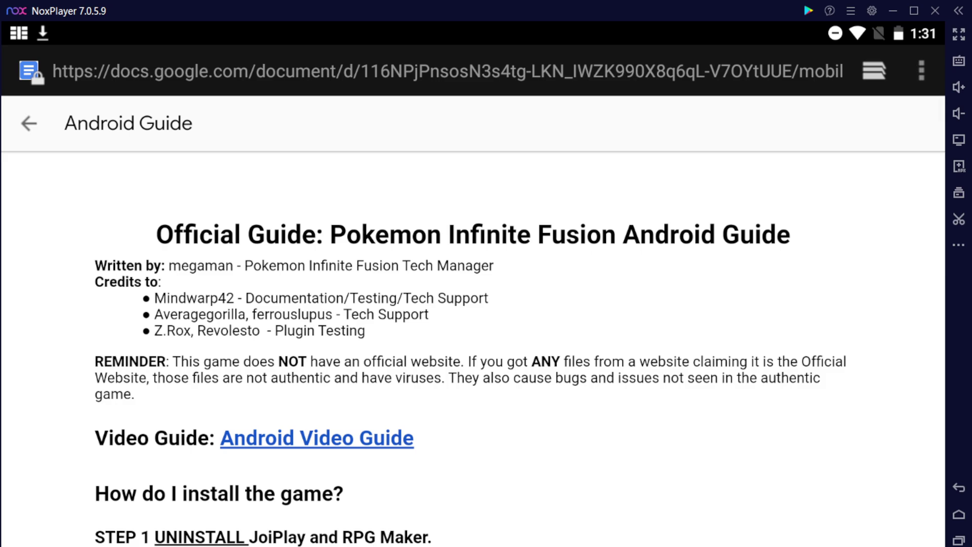
# Leave the Android Guide and open the list of installed apps in the emulated device's Settings.
pyautogui.scroll(-3, 447, 233)
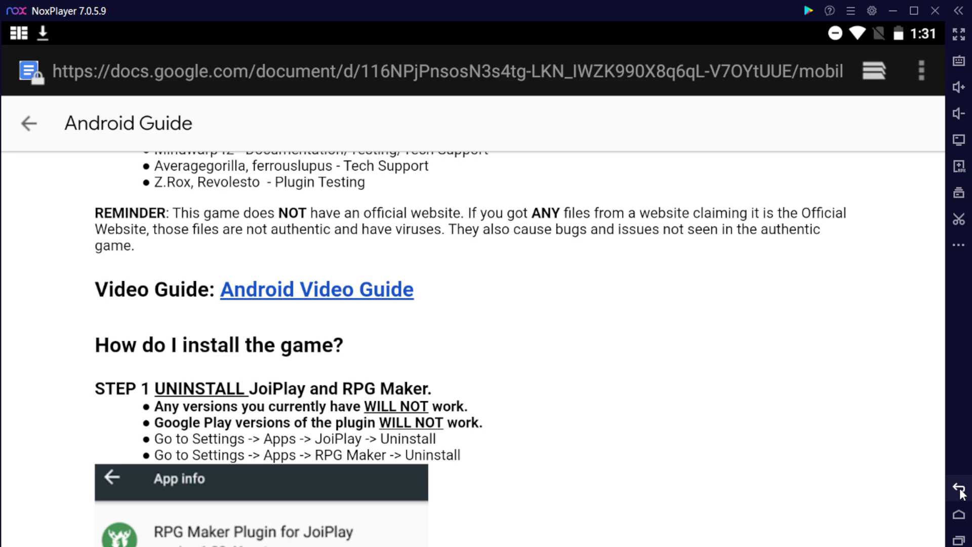
pyautogui.click(959, 514)
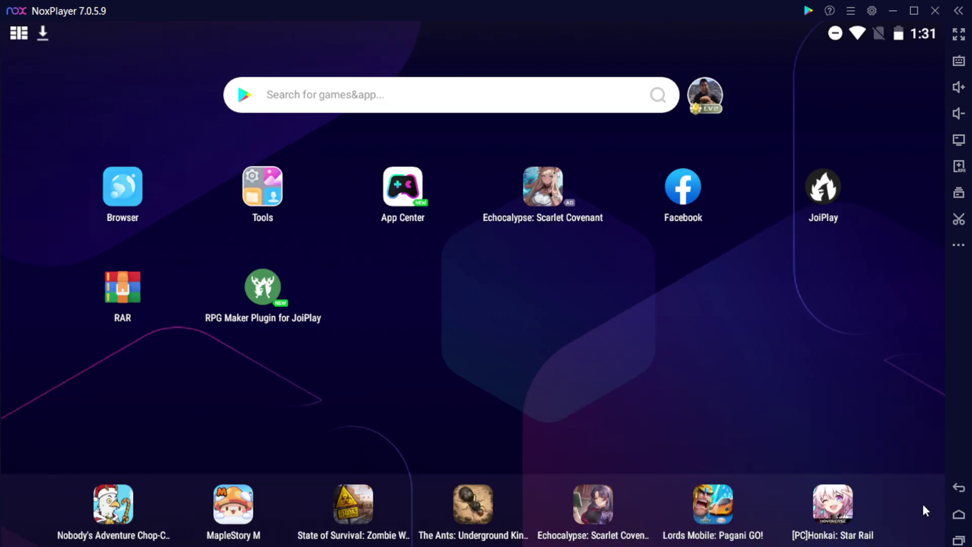
pyautogui.click(268, 195)
pyautogui.click(172, 170)
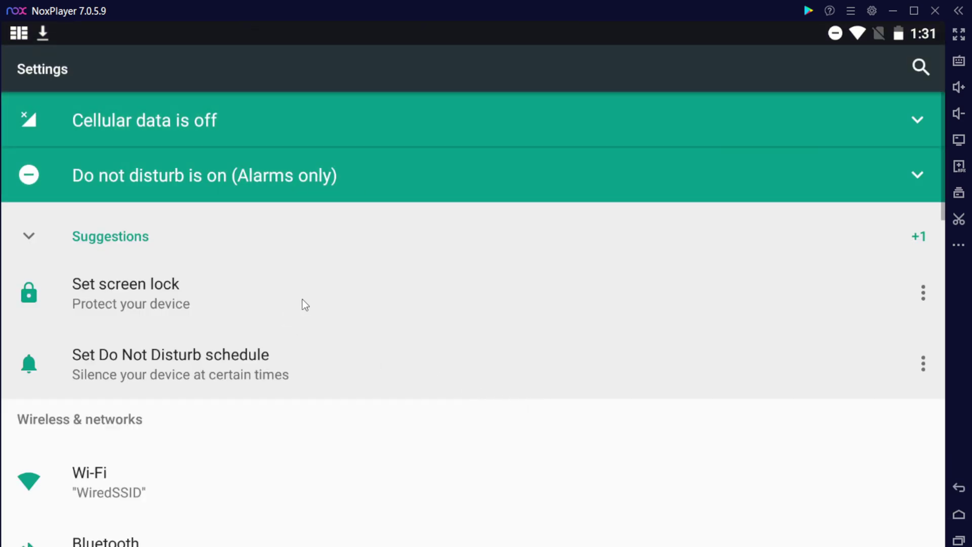
pyautogui.scroll(-1, 563, 305)
pyautogui.scroll(-10, 563, 306)
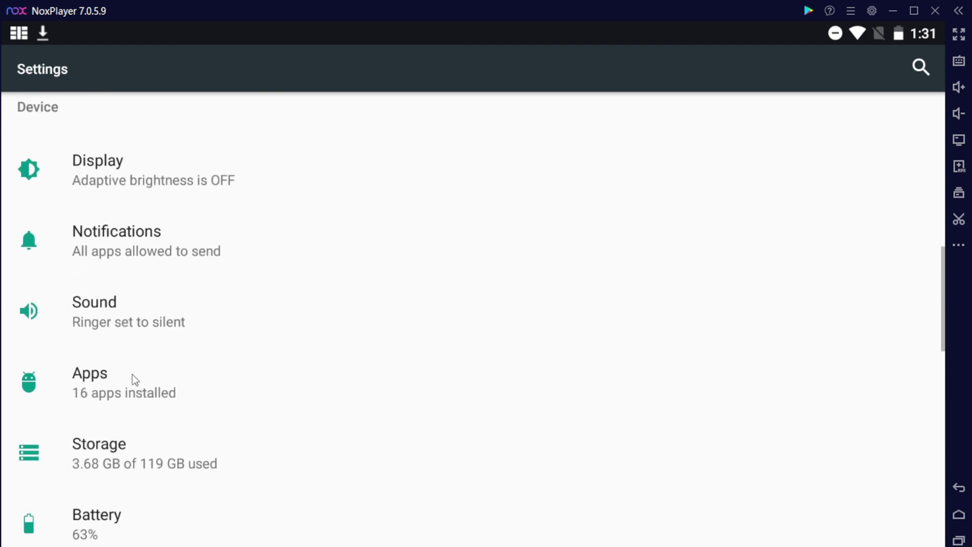
pyautogui.click(132, 375)
# Uninstall JoiPlay from the device's installed apps.
pyautogui.scroll(-6, 427, 447)
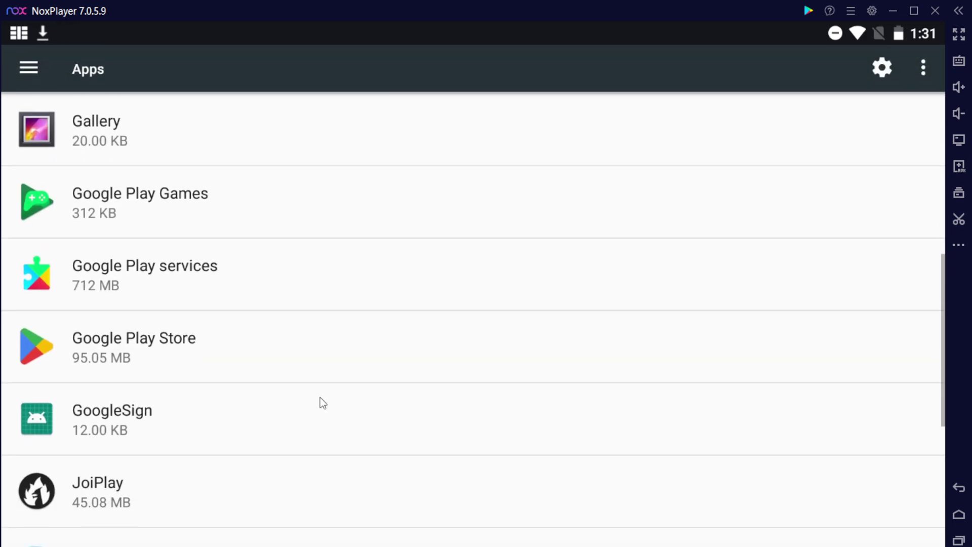
pyautogui.click(150, 487)
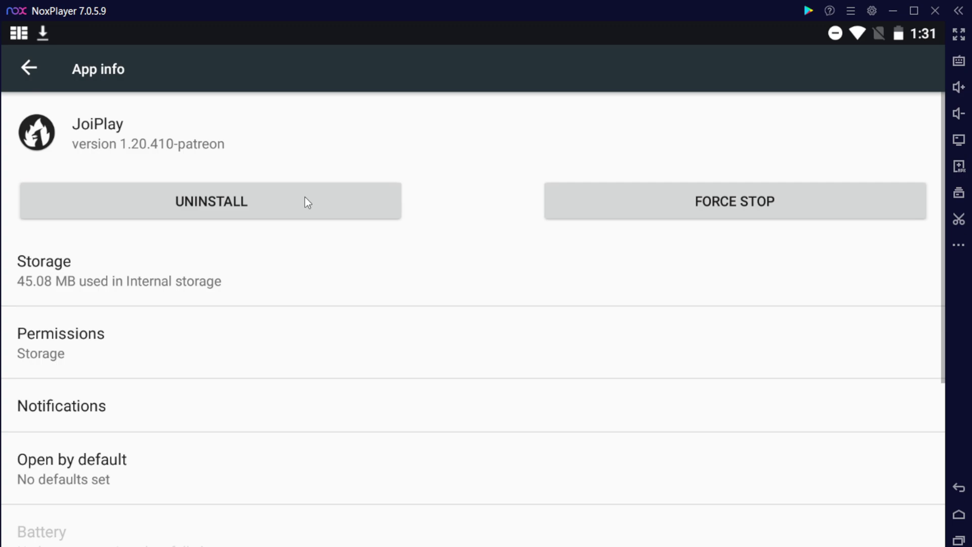
pyautogui.click(304, 196)
pyautogui.click(671, 354)
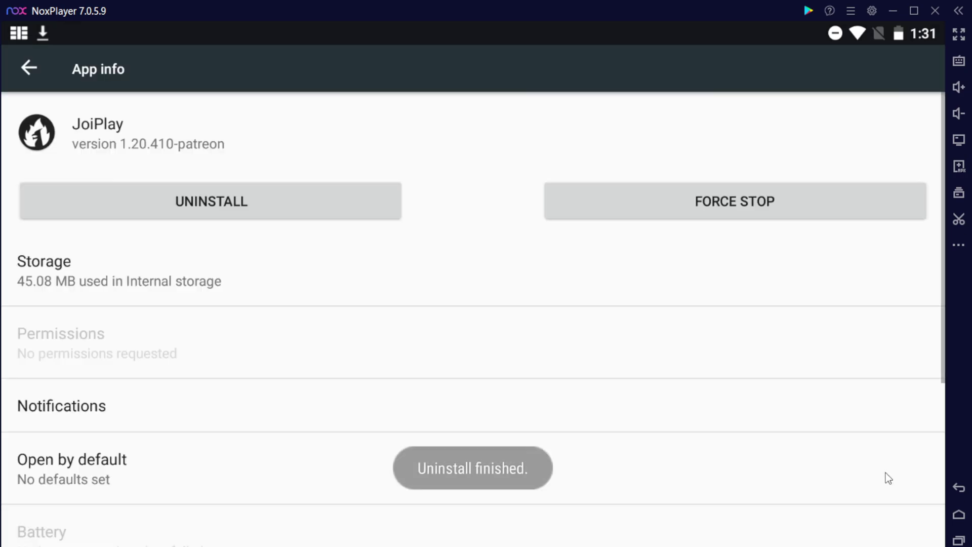
# Uninstall RPG Maker Plugin for JoiPlay from the installed apps and return to the home screen.
pyautogui.scroll(-4, 675, 318)
pyautogui.scroll(-6, 590, 457)
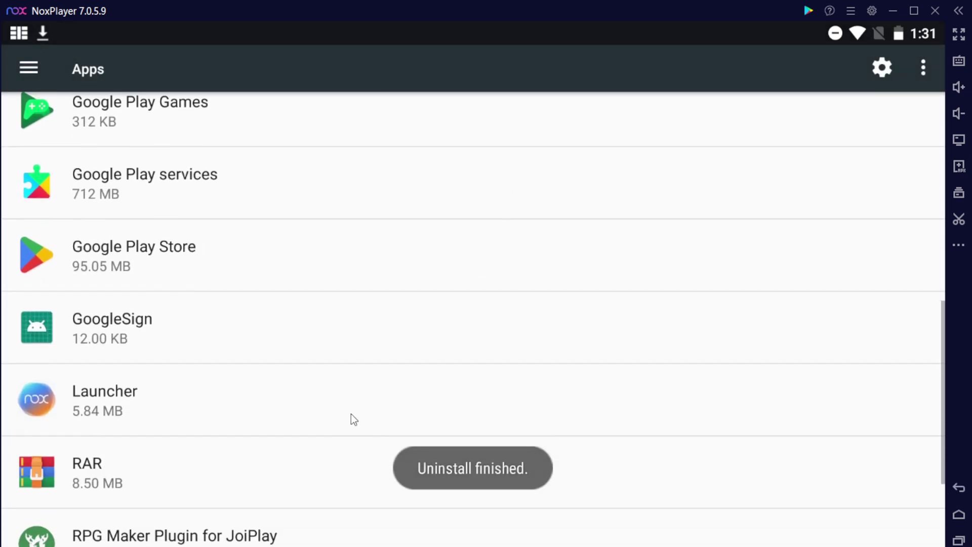
pyautogui.click(206, 381)
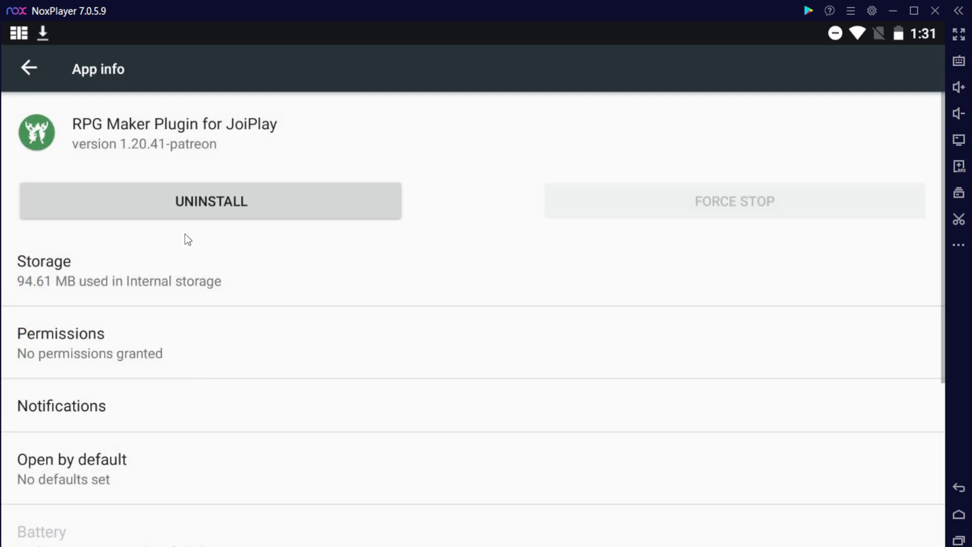
pyautogui.click(178, 203)
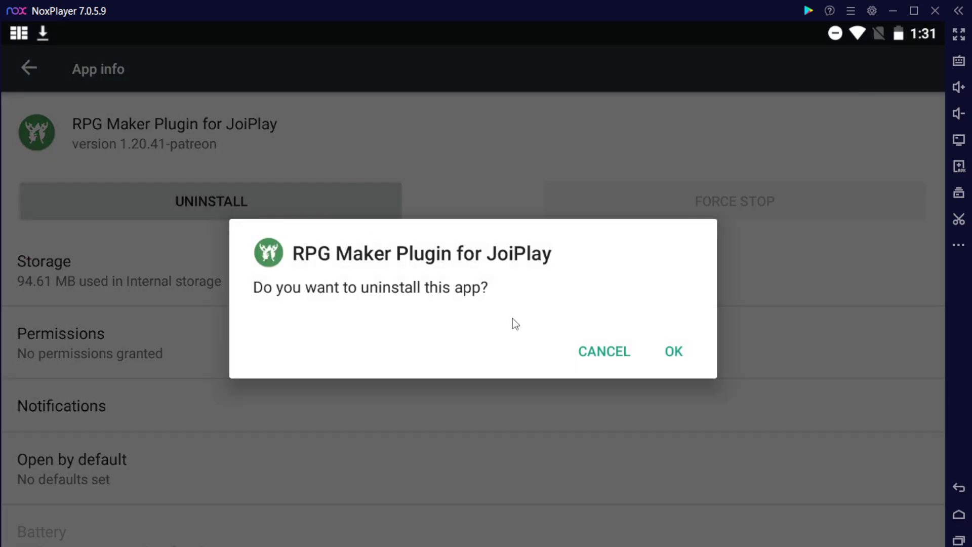
pyautogui.click(669, 357)
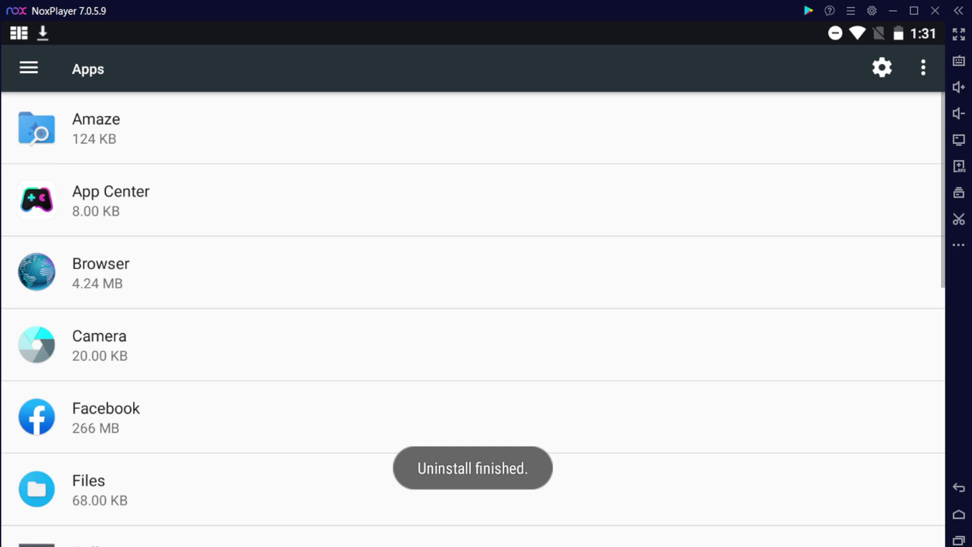
pyautogui.click(958, 523)
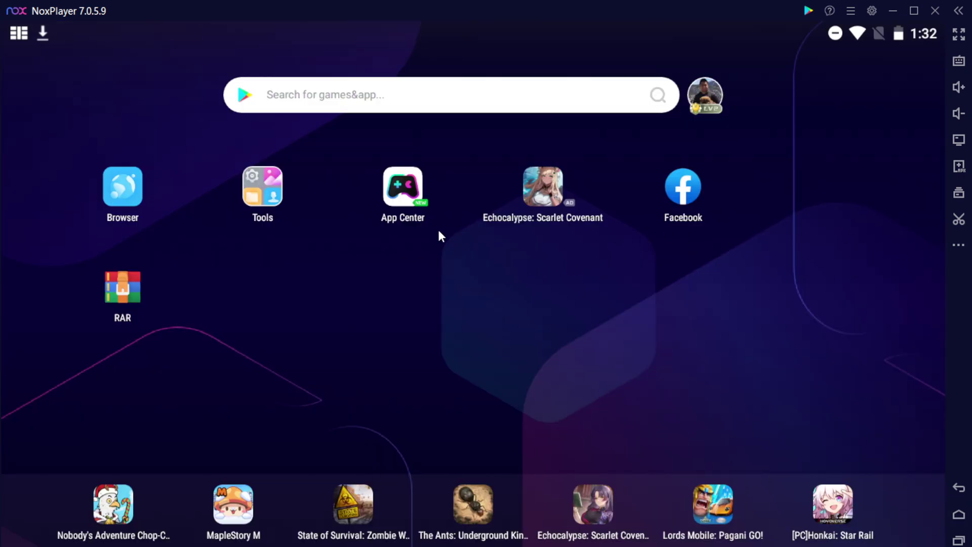
# Reopen the Android Guide in the browser and download the minimum-sprites InfiniteFusion game archive, accepting the redirect to releases.zip.
pyautogui.click(121, 200)
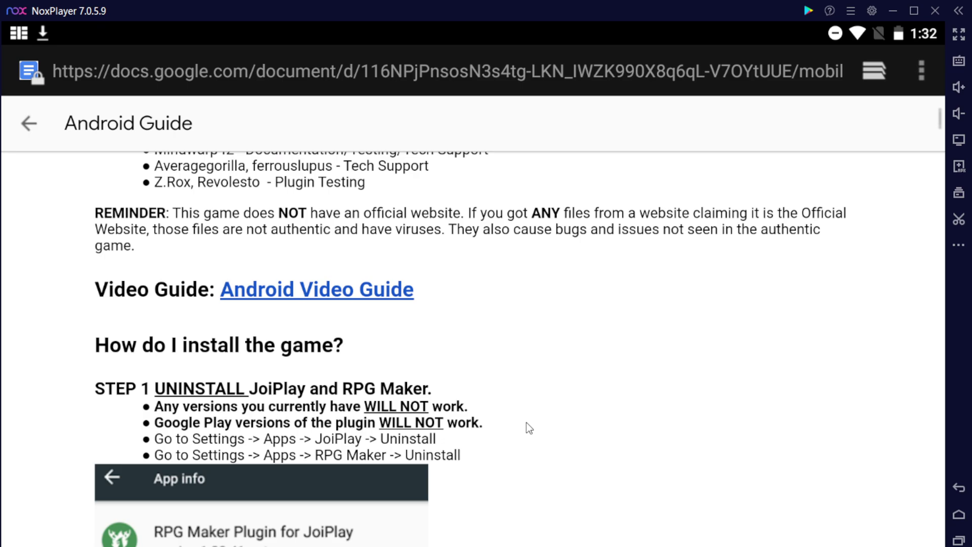
pyautogui.moveTo(302, 423); pyautogui.dragTo(298, 269)
pyautogui.moveTo(373, 482); pyautogui.dragTo(344, 385)
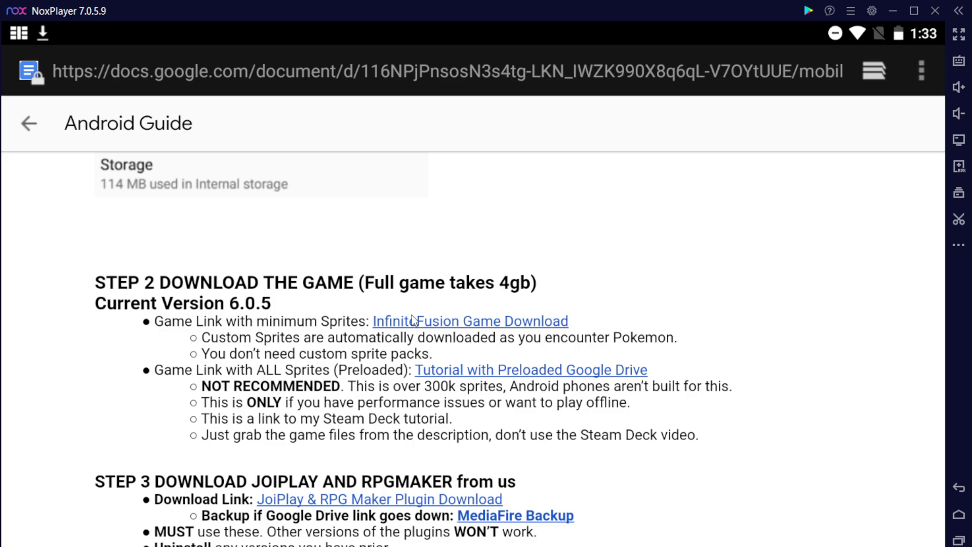
pyautogui.click(462, 322)
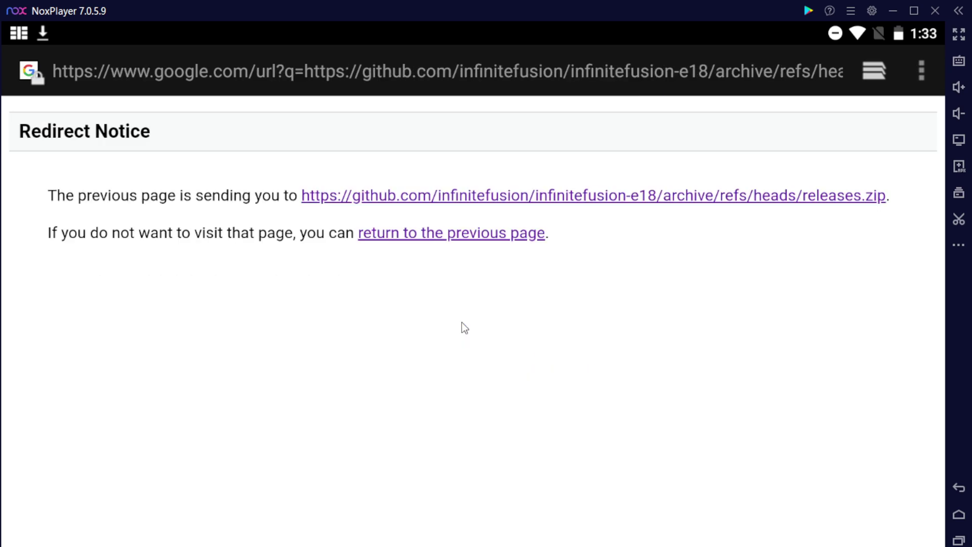
pyautogui.click(448, 199)
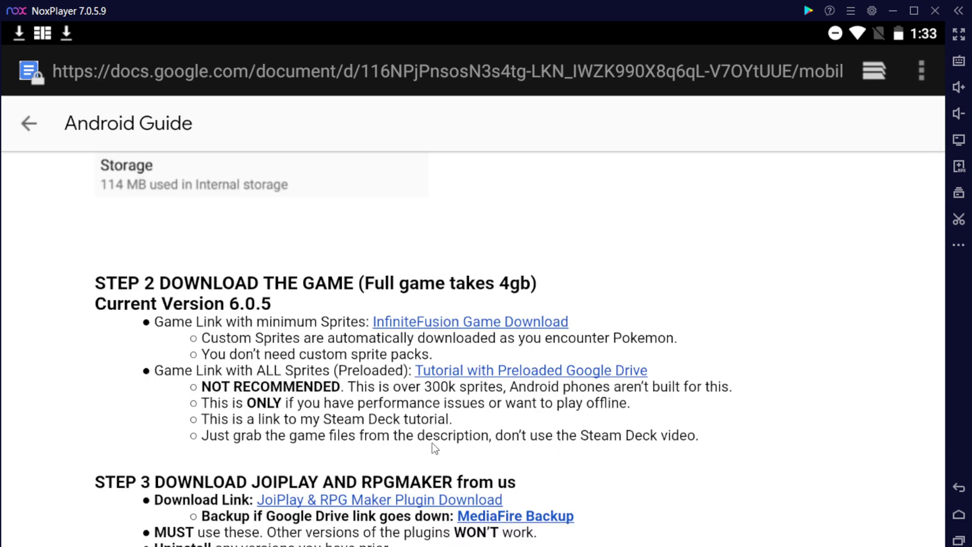
# Download PIFAndroidPlugins.zip from the guide's Step 3 Google Drive link despite the missing virus scan, and return to the guide.
pyautogui.scroll(-3, 433, 443)
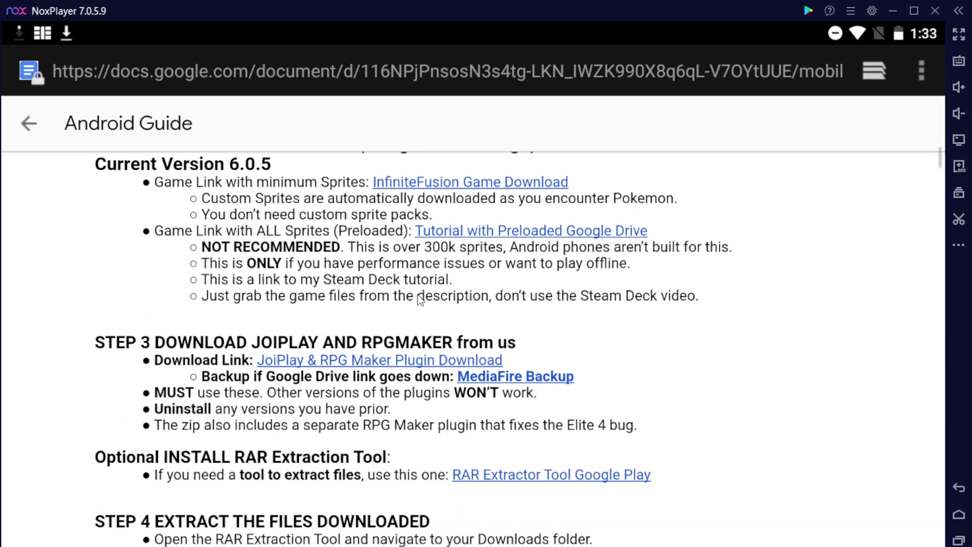
pyautogui.click(292, 363)
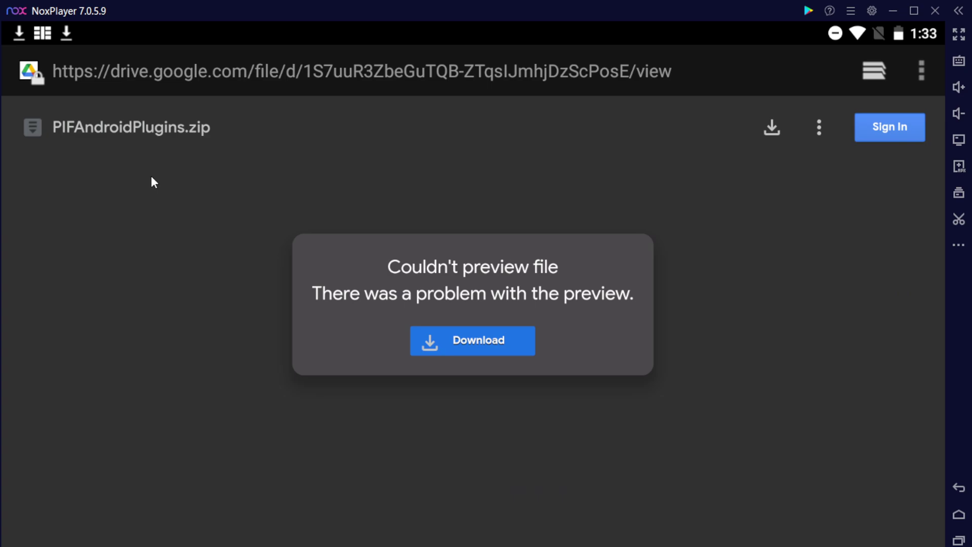
pyautogui.click(771, 126)
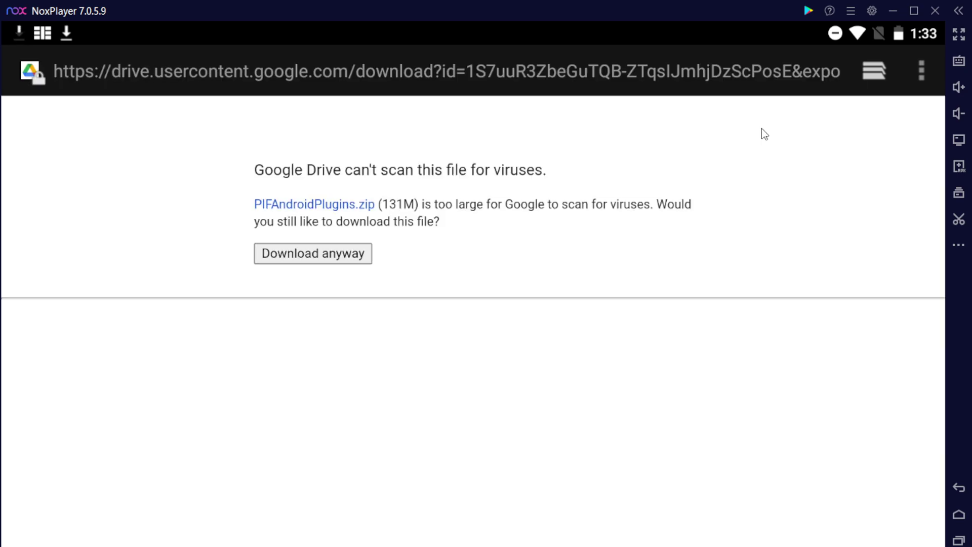
pyautogui.click(342, 261)
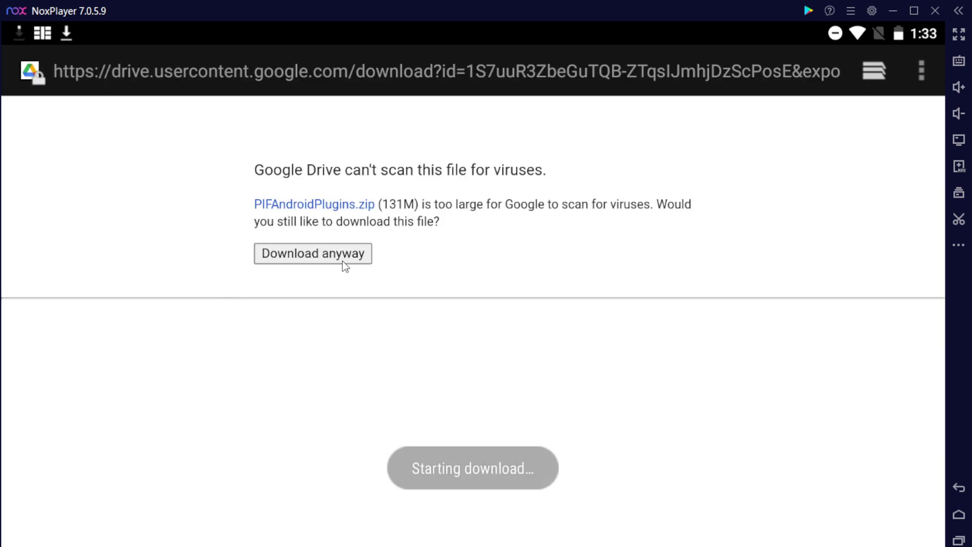
pyautogui.click(956, 487)
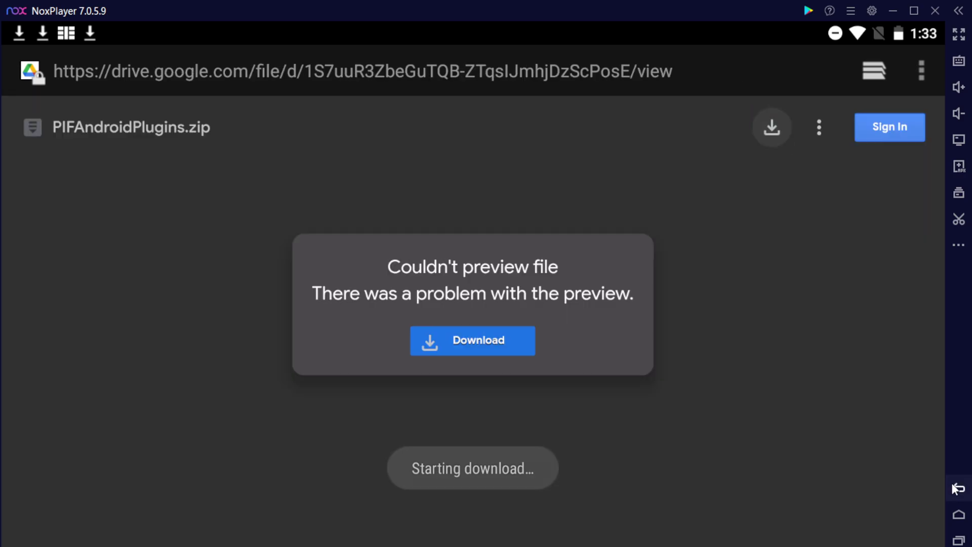
pyautogui.click(956, 488)
# Launch the RAR extractor from its Google Play page and browse to the Download folder in device storage.
pyautogui.moveTo(654, 462); pyautogui.dragTo(641, 331)
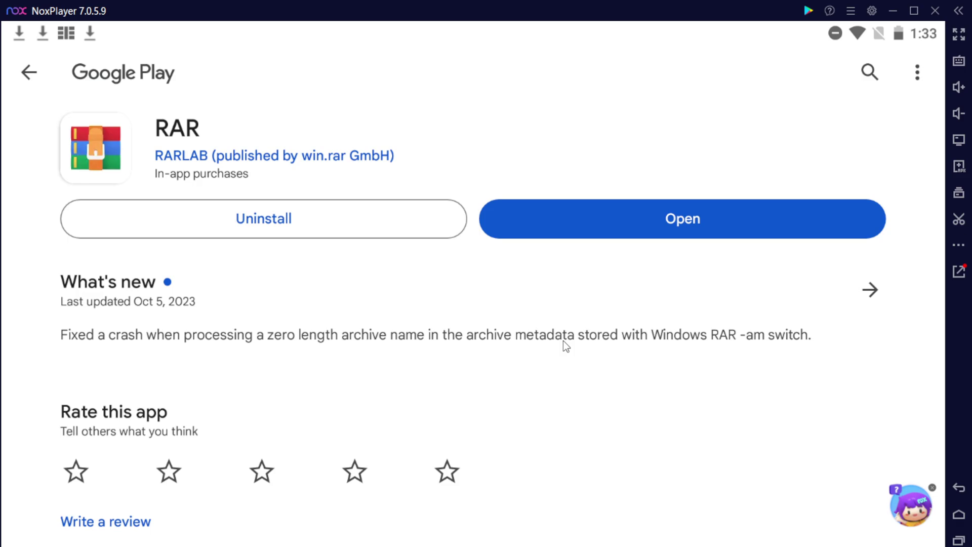
pyautogui.click(646, 219)
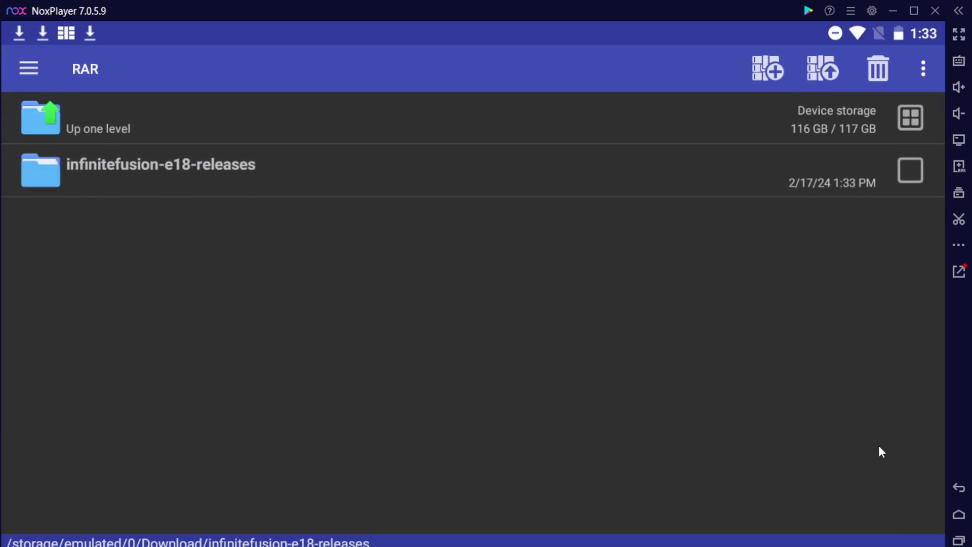
pyautogui.click(29, 68)
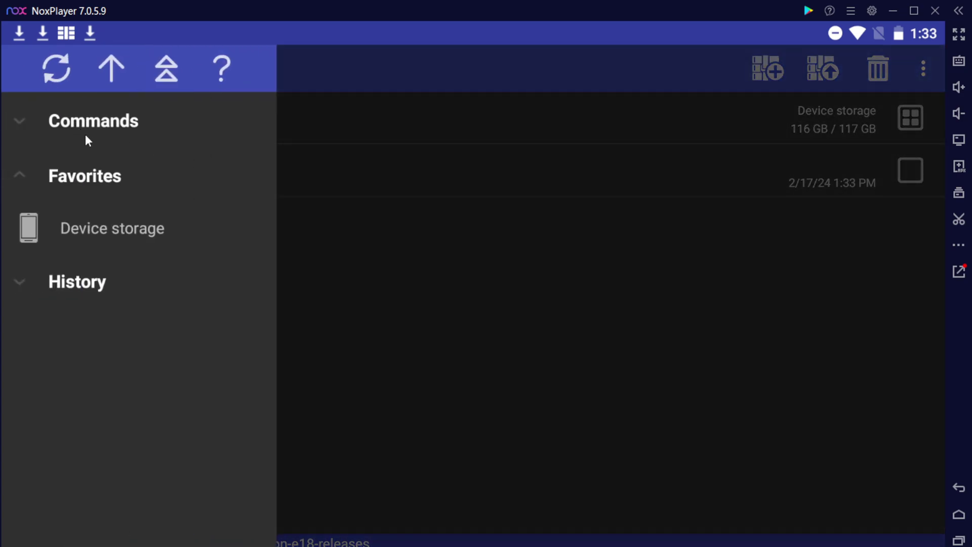
pyautogui.click(190, 223)
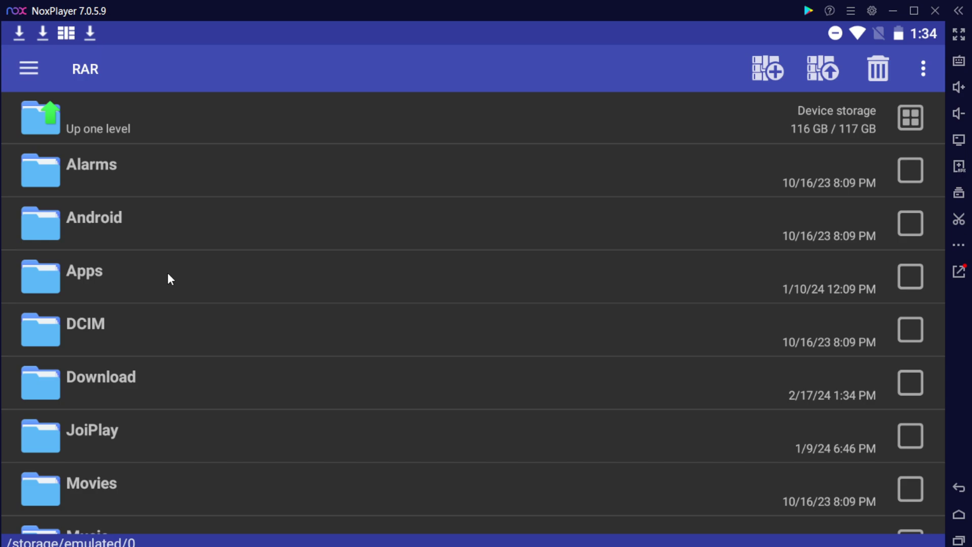
pyautogui.click(135, 378)
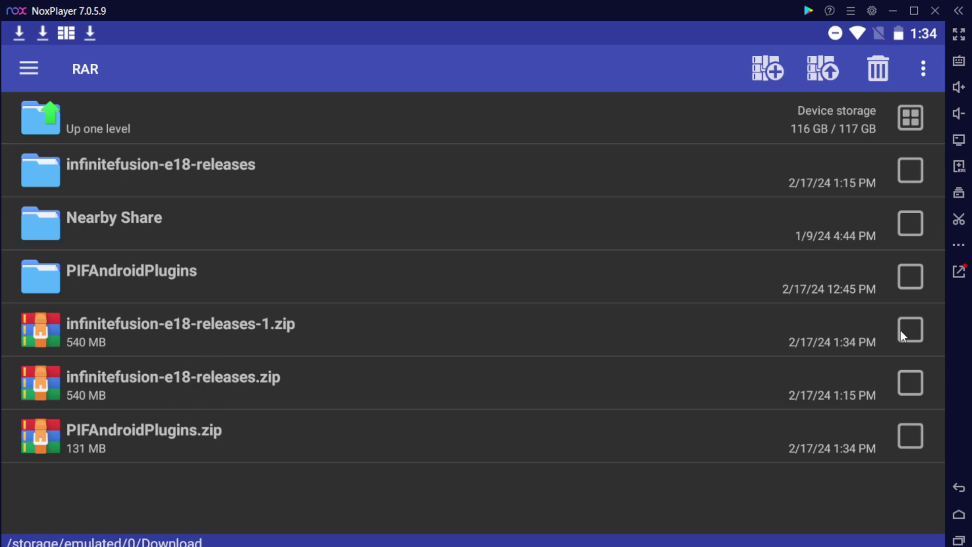
# Delete the duplicate archive infinitefusion-e18-releases-1.zip from the Download folder.
pyautogui.click(908, 341)
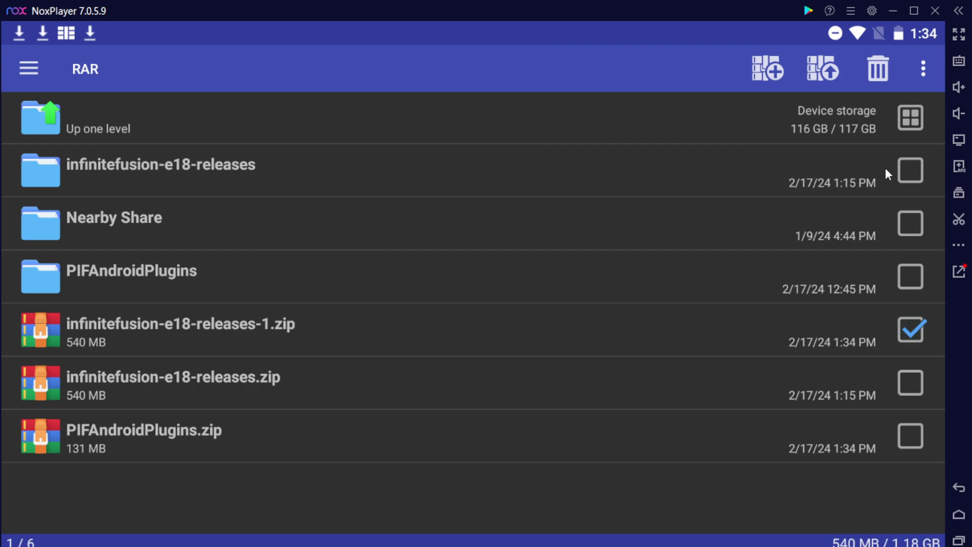
pyautogui.click(879, 71)
pyautogui.click(576, 370)
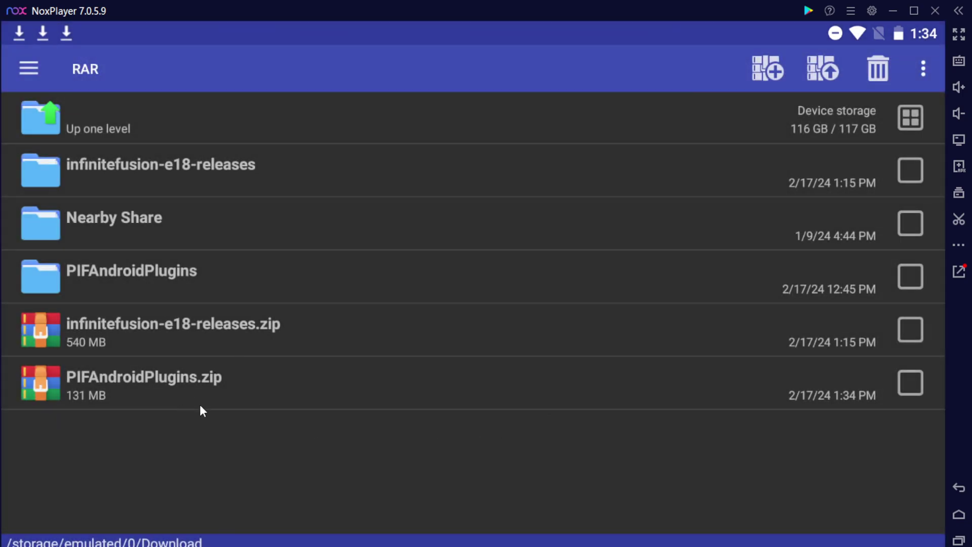
# View the extraction options for infinitefusion-e18-releases.zip and PIFAndroidPlugins.zip, dismissing each without extracting.
pyautogui.click(111, 330)
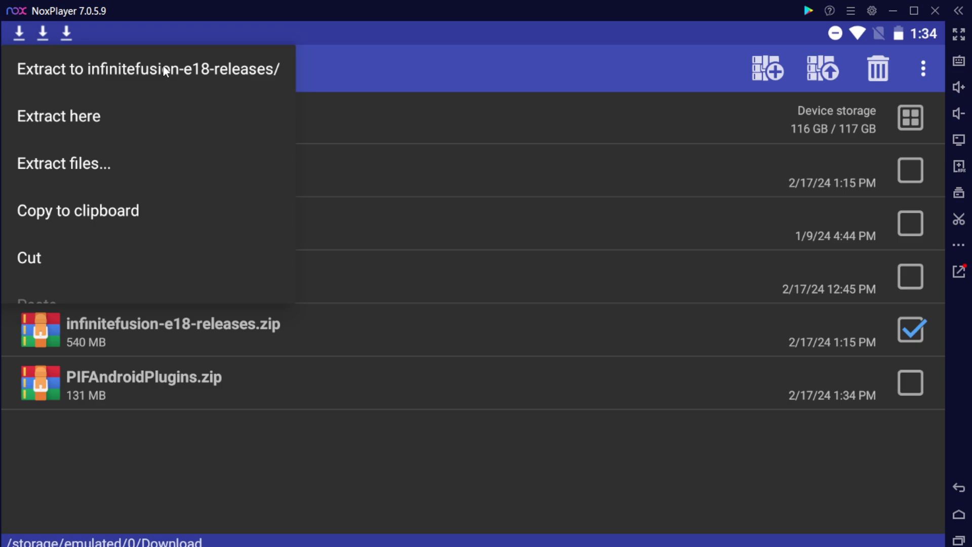
pyautogui.click(179, 376)
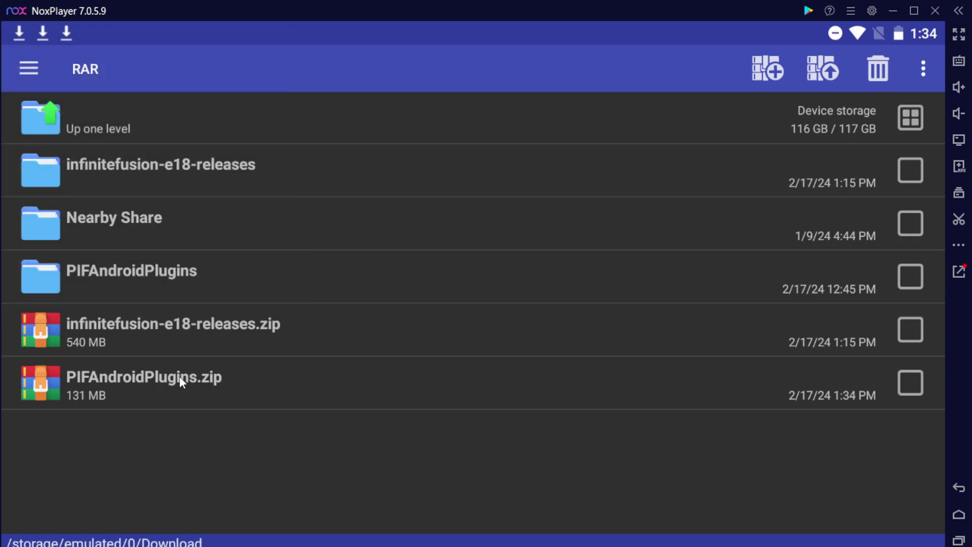
pyautogui.click(153, 378)
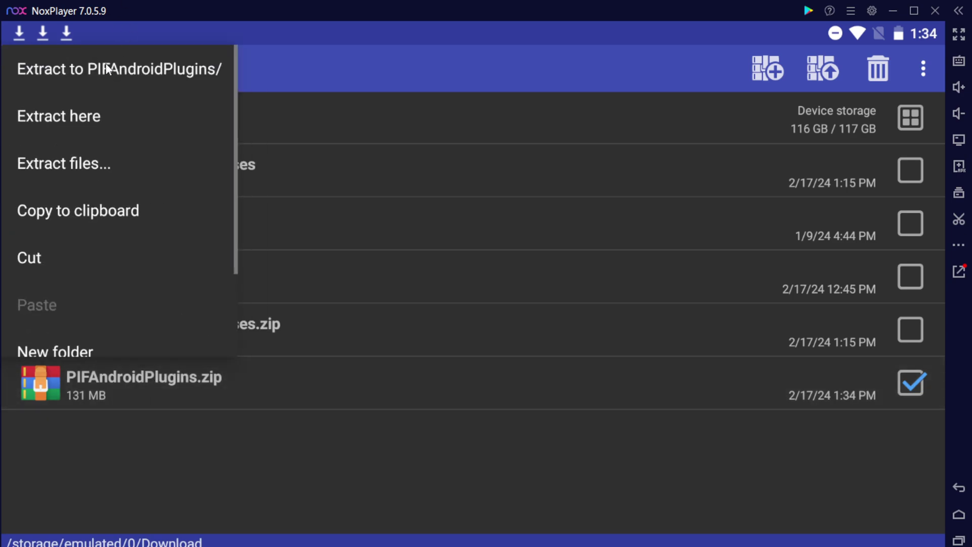
pyautogui.click(260, 390)
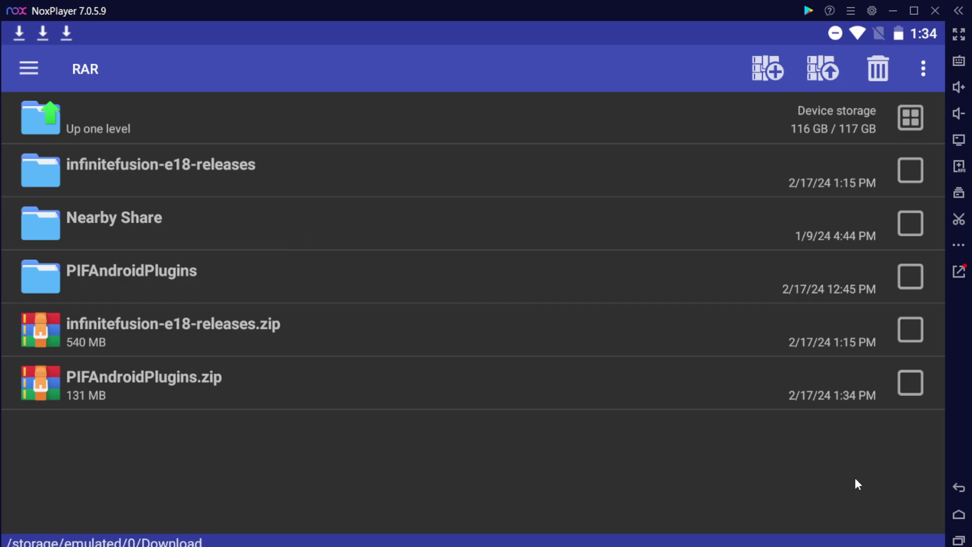
# Switch to the Amaze file manager from the home screen and open the Download folder.
pyautogui.click(957, 512)
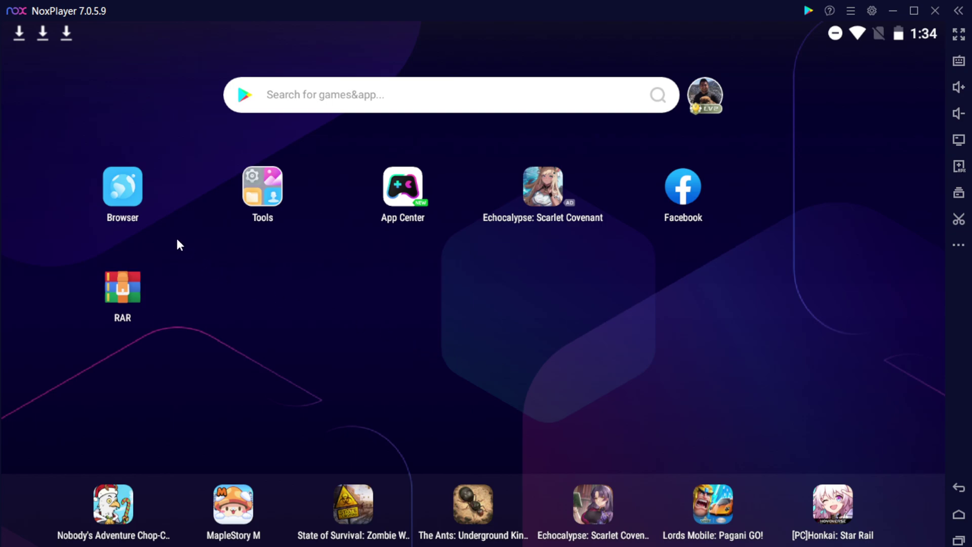
pyautogui.click(268, 192)
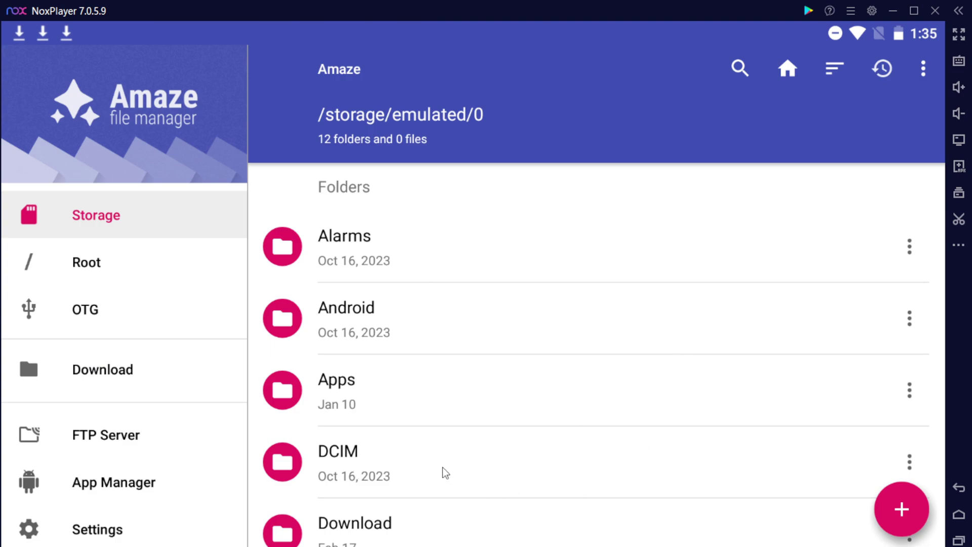
pyautogui.moveTo(442, 471); pyautogui.dragTo(449, 293)
pyautogui.click(368, 360)
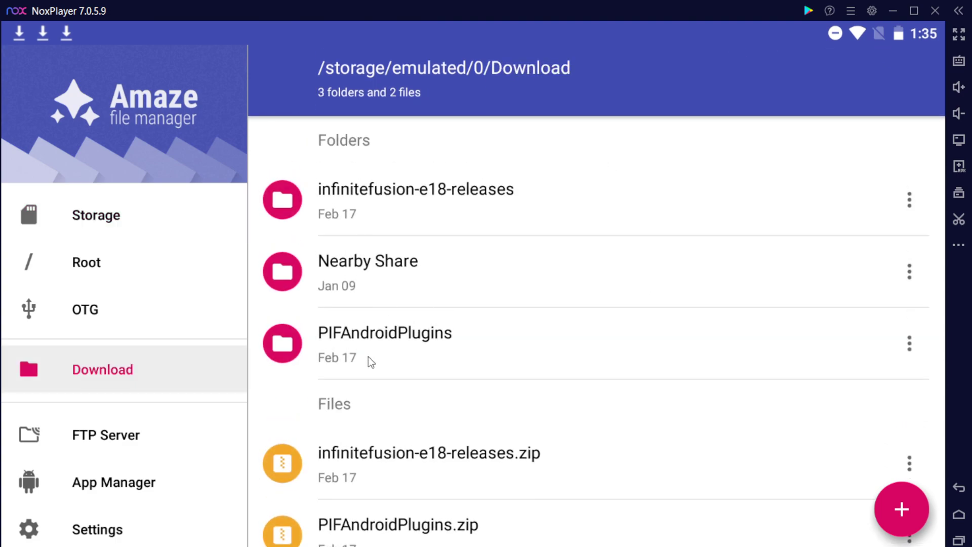
# Open the PIFAndroidPlugins folder in Download and its nested PIFAndroidPlugins subfolder.
pyautogui.moveTo(447, 378); pyautogui.dragTo(454, 405)
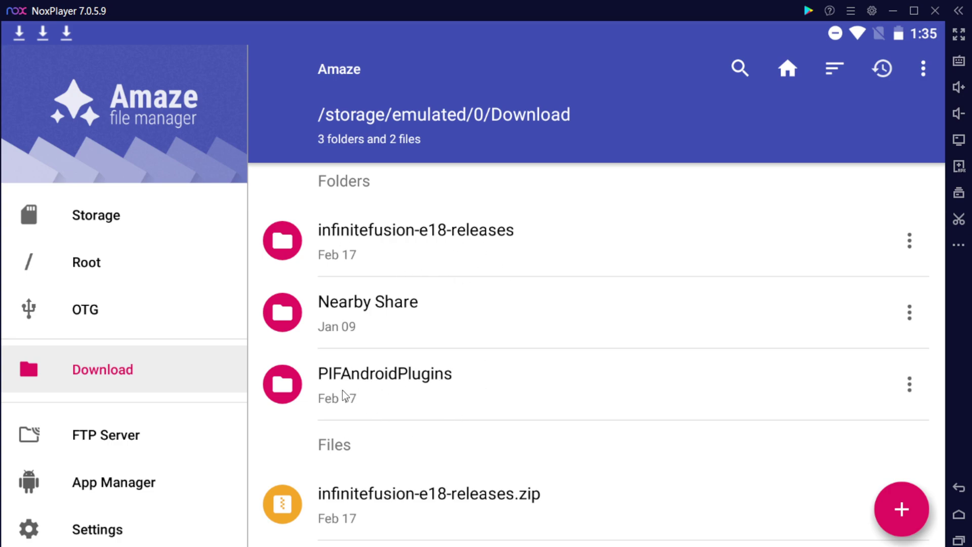
pyautogui.scroll(-1, 471, 496)
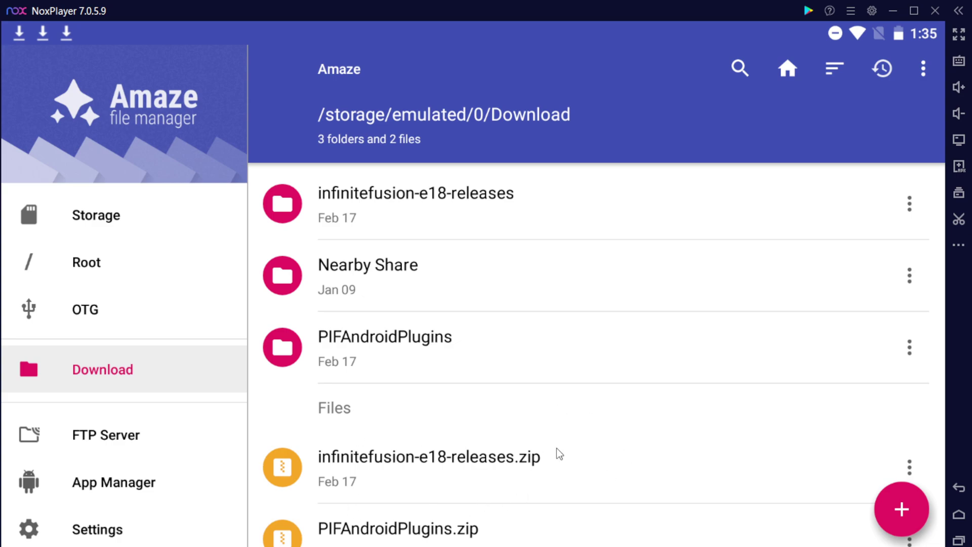
pyautogui.scroll(1, 453, 410)
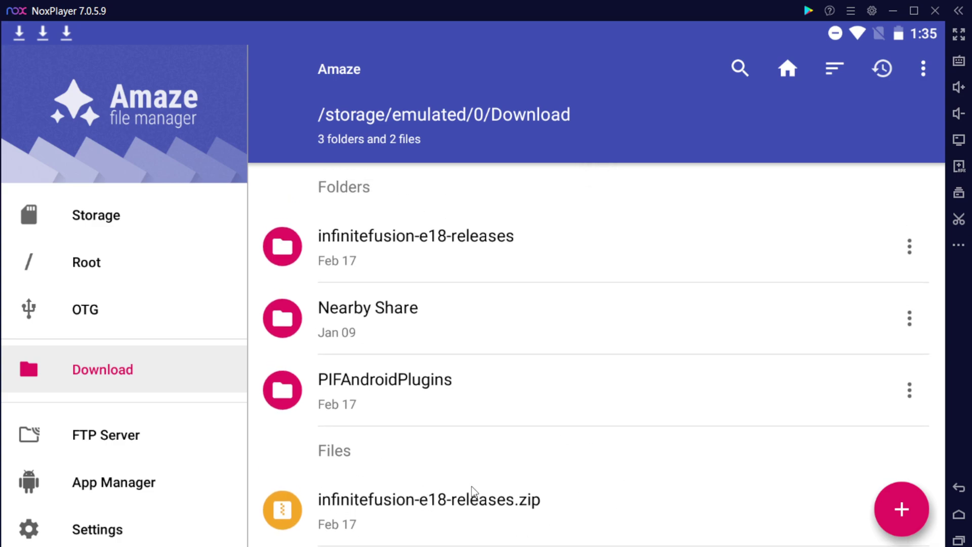
pyautogui.click(388, 401)
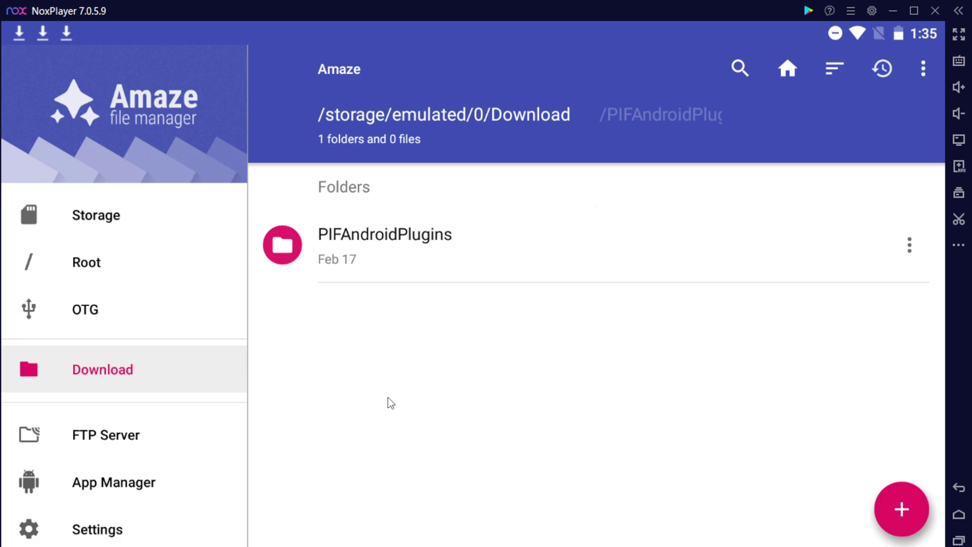
pyautogui.click(382, 250)
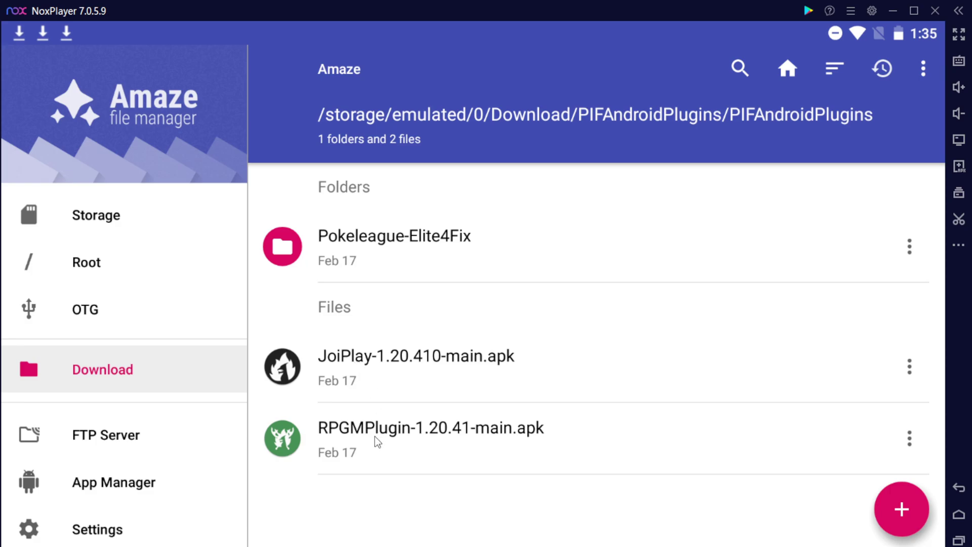
# Install JoiPlay-1.20.410-main.apk from the plugins folder and close the installer.
pyautogui.click(363, 358)
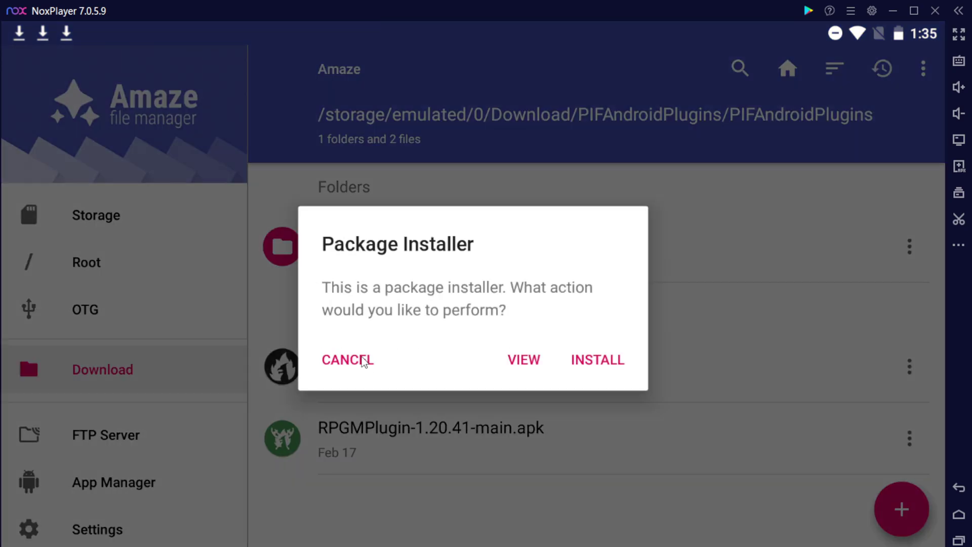
pyautogui.click(615, 372)
pyautogui.click(571, 506)
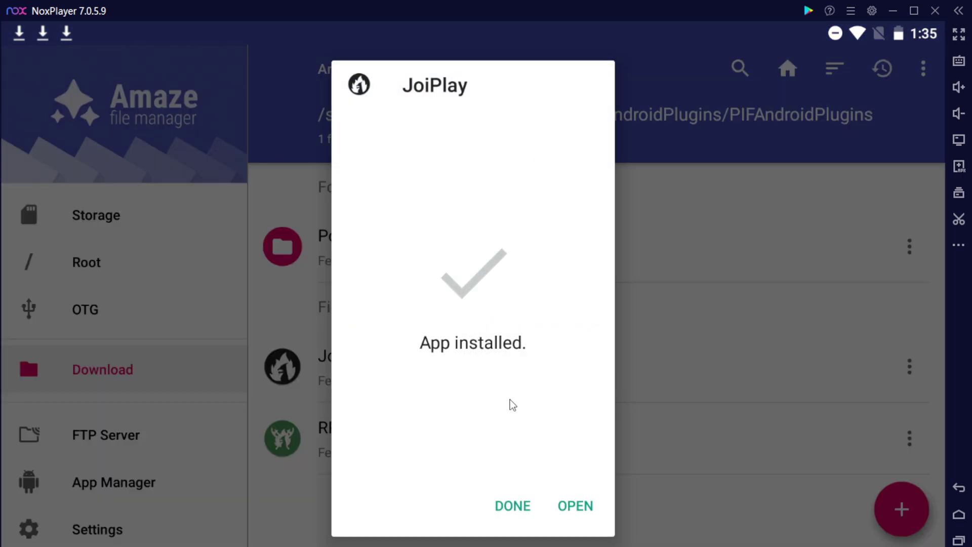
pyautogui.click(508, 506)
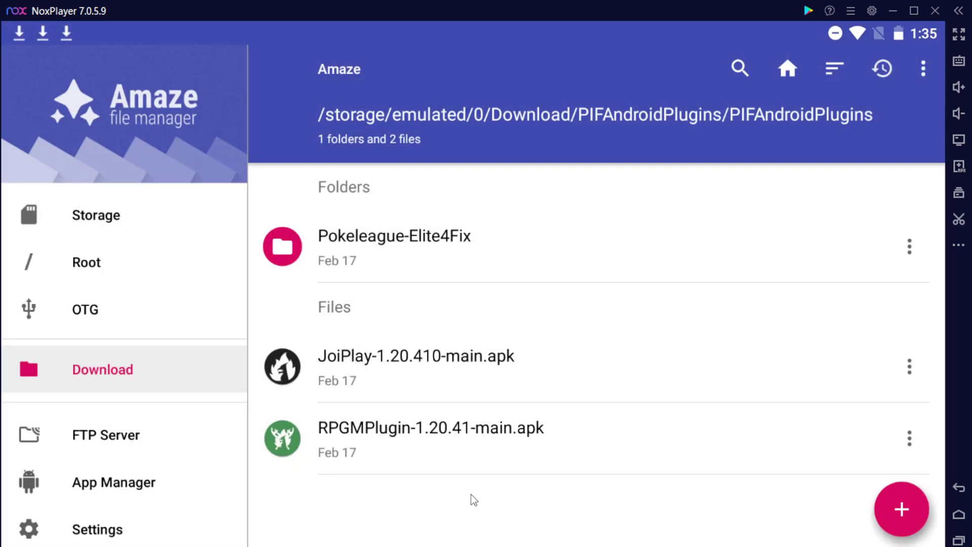
# Install RPGMPlugin-1.20.41-main.apk from the same folder and close the installer without opening the app.
pyautogui.click(313, 451)
pyautogui.click(616, 371)
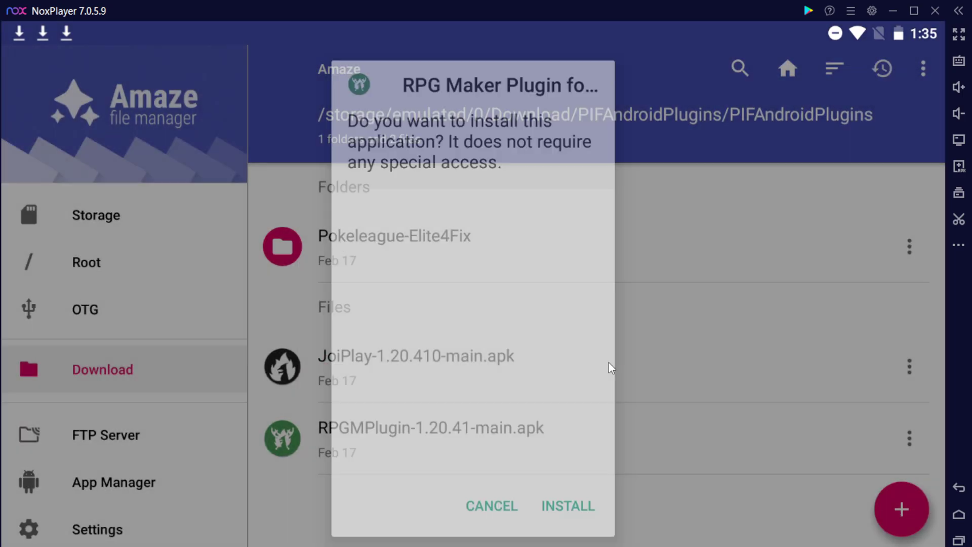
pyautogui.click(579, 508)
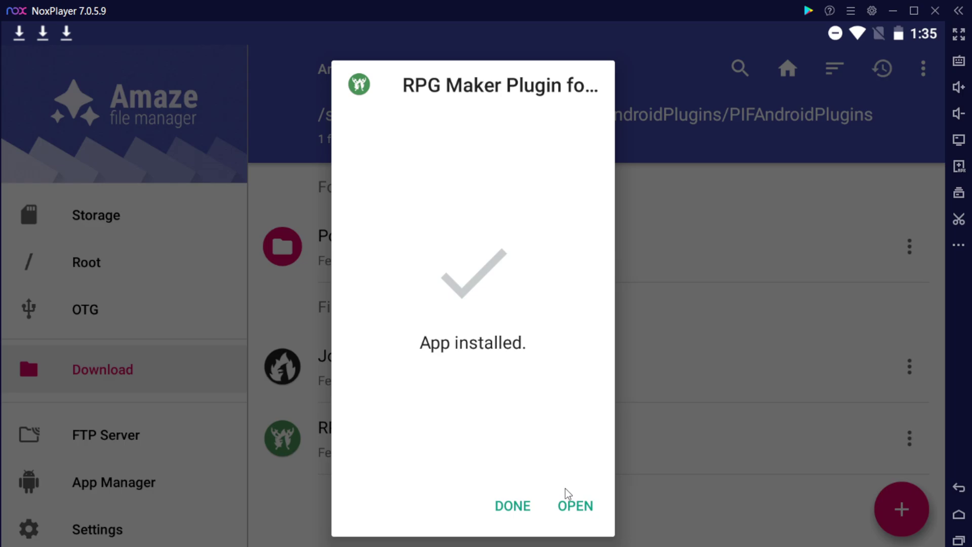
pyautogui.click(500, 506)
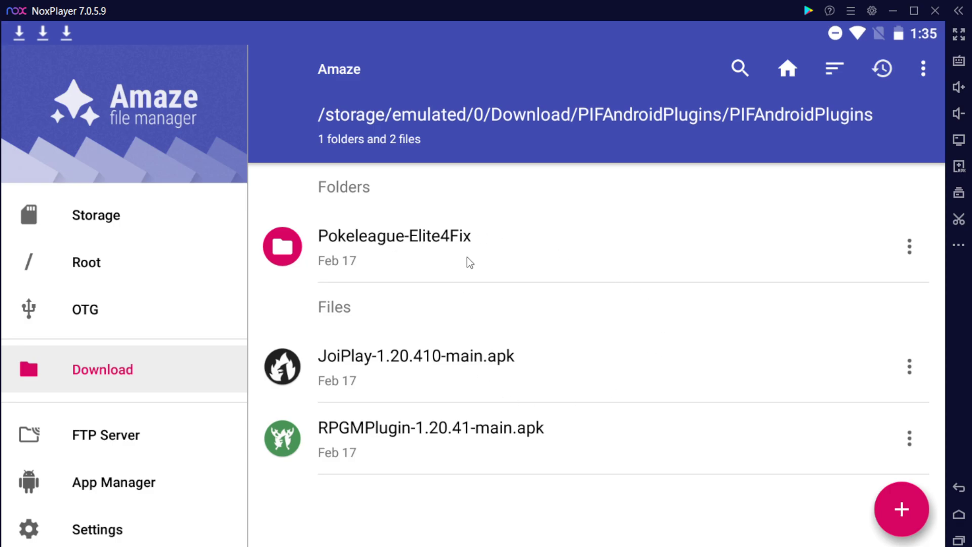
# Launch JoiPlay from the home screen and advance through its introduction pages to the Terms & Conditions.
pyautogui.click(958, 517)
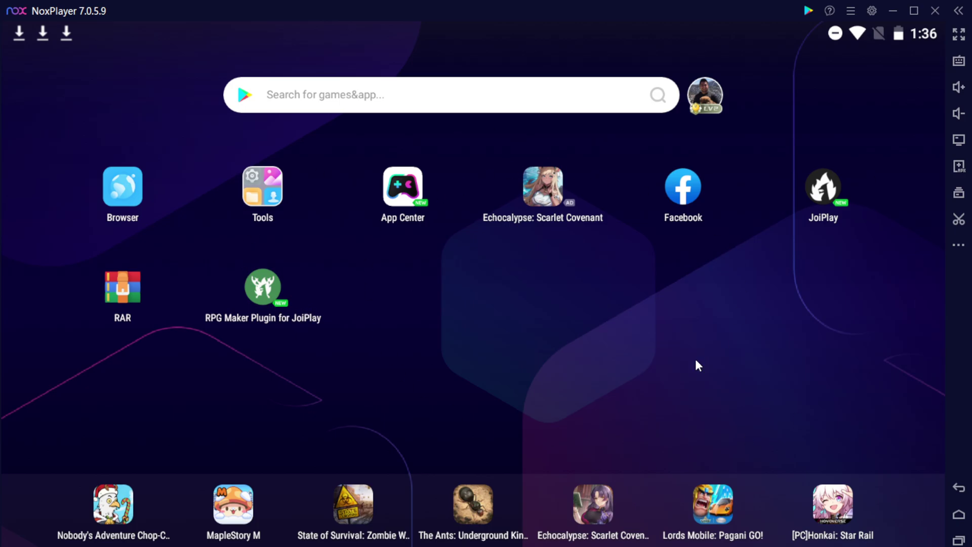
pyautogui.click(820, 196)
pyautogui.click(900, 506)
pyautogui.click(901, 505)
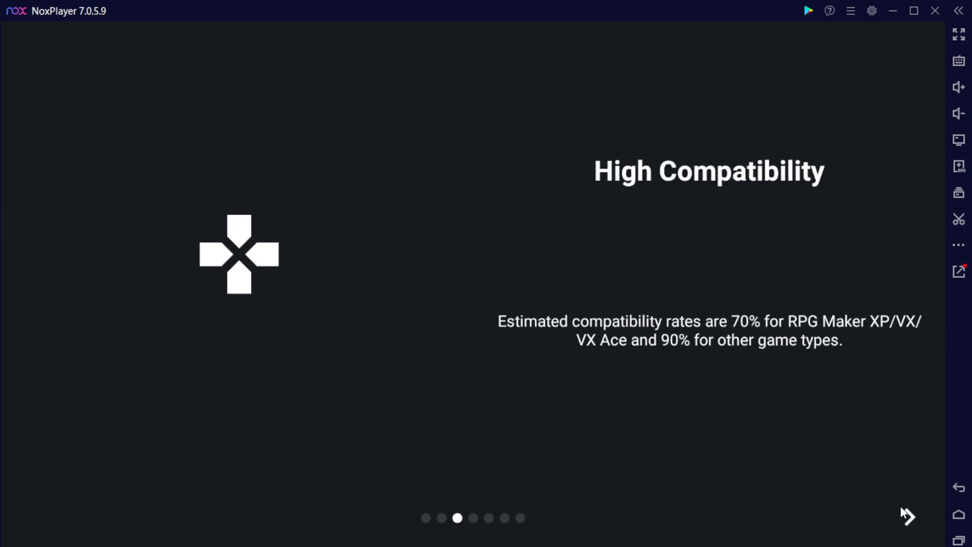
pyautogui.click(900, 505)
pyautogui.click(900, 505)
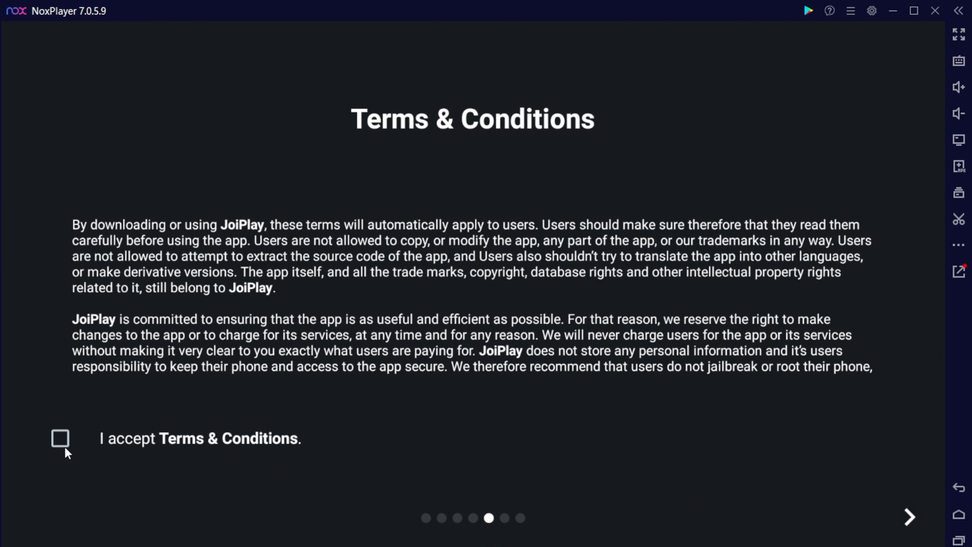
# Accept JoiPlay's Terms & Conditions and Privacy Policy and finish the introduction.
pyautogui.click(64, 447)
pyautogui.click(908, 529)
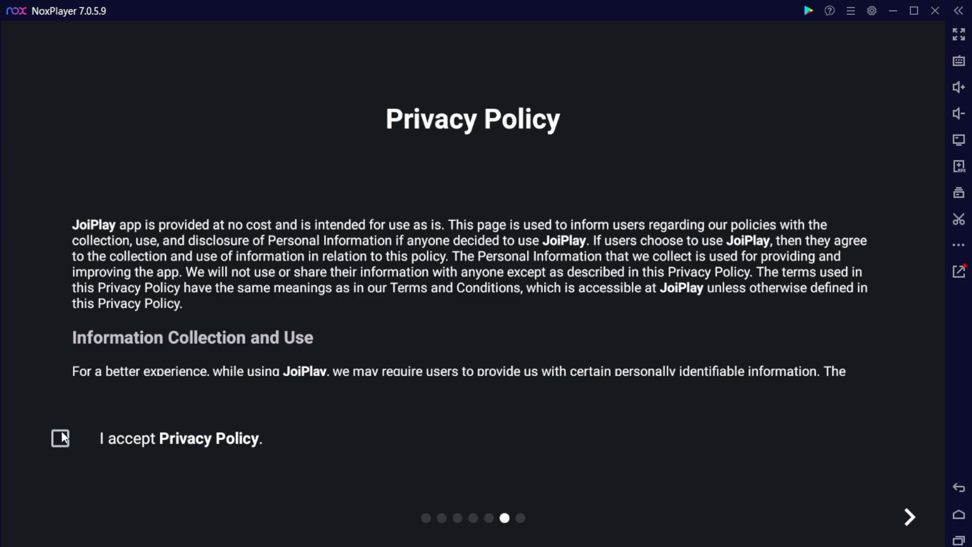
pyautogui.click(60, 437)
pyautogui.click(905, 514)
pyautogui.click(904, 514)
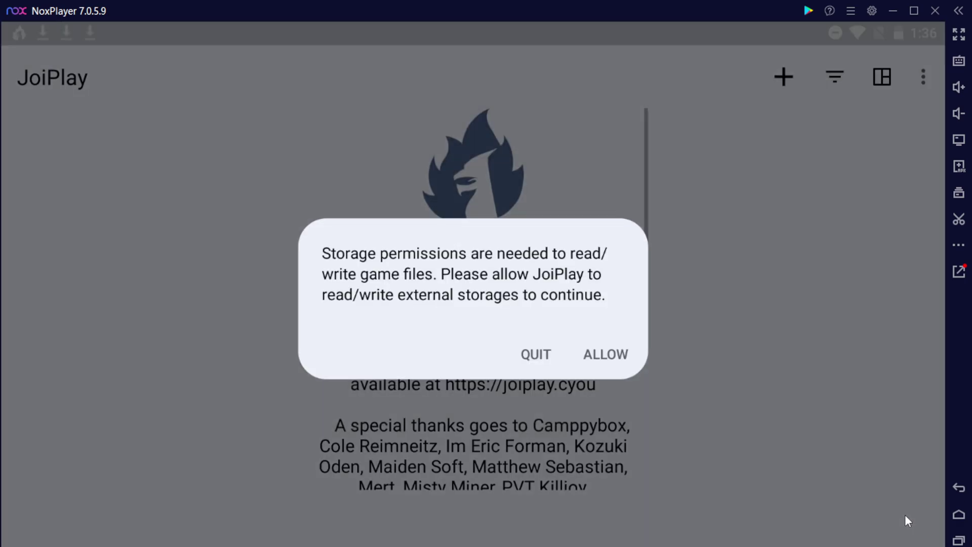
# Allow JoiPlay to access the device's photos, media and files, and dismiss its version information.
pyautogui.click(606, 355)
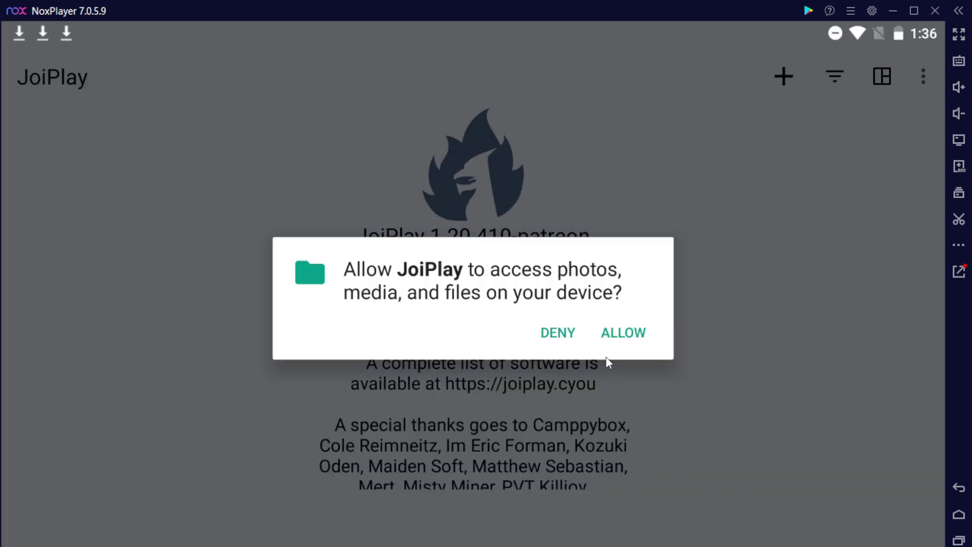
pyautogui.click(615, 338)
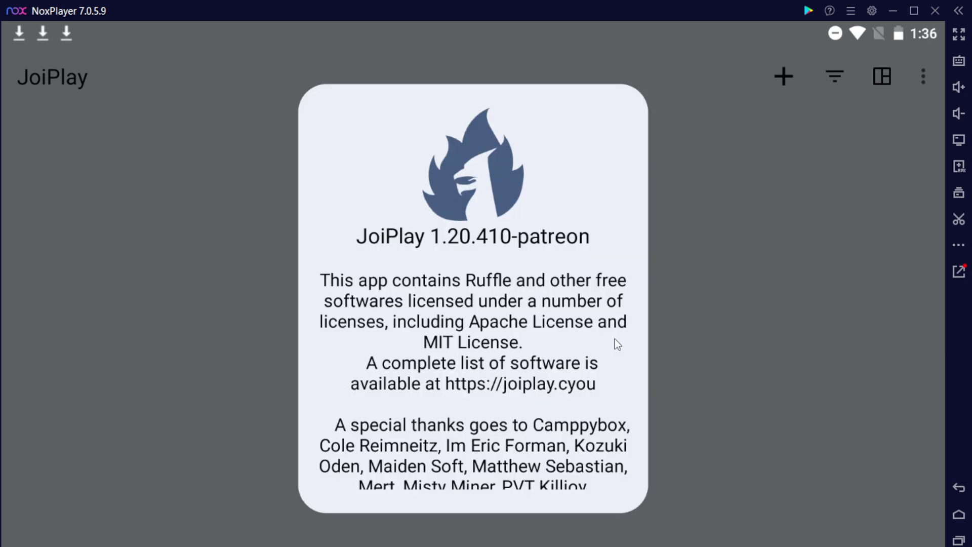
pyautogui.click(719, 410)
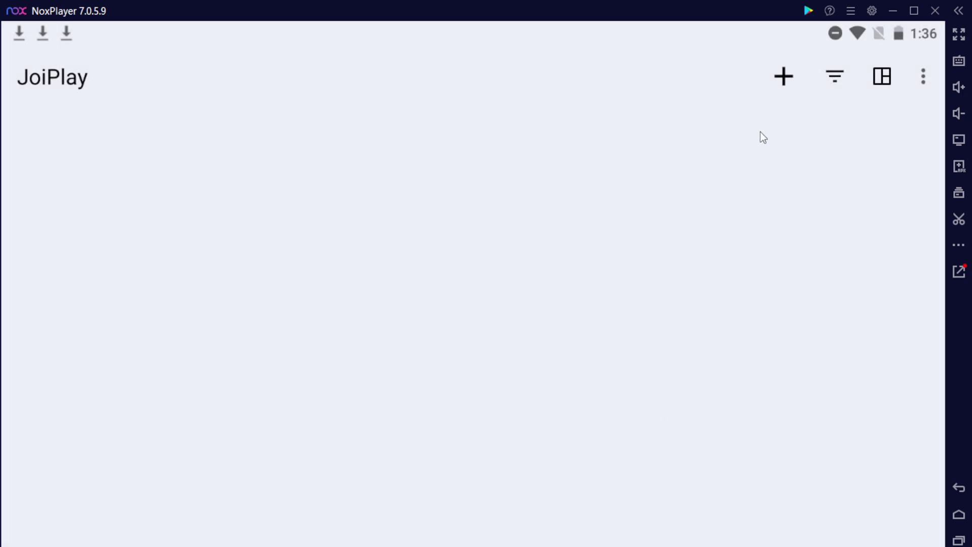
# Add a game to JoiPlay, choosing Game.exe from the nested infinitefusion-e18-releases folder in Download as its executable.
pyautogui.click(782, 82)
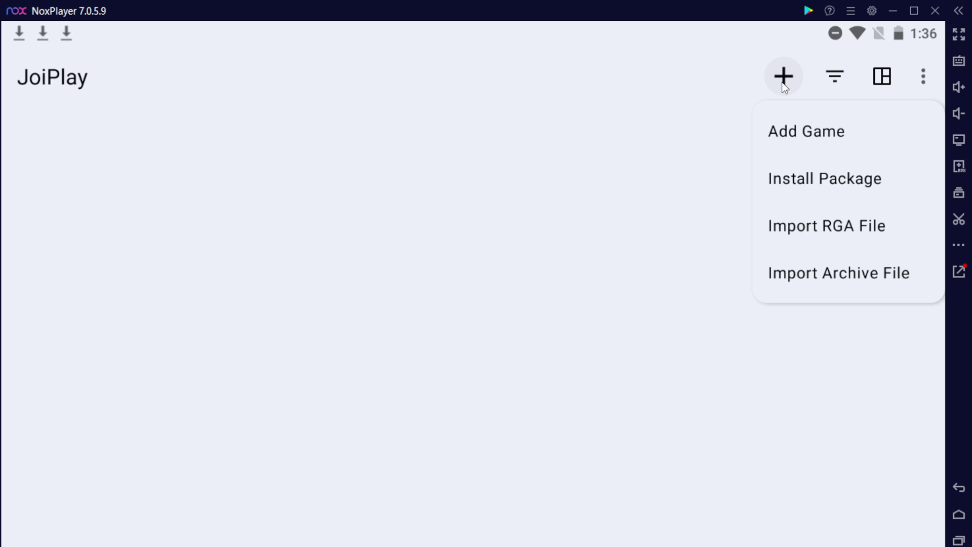
pyautogui.click(794, 132)
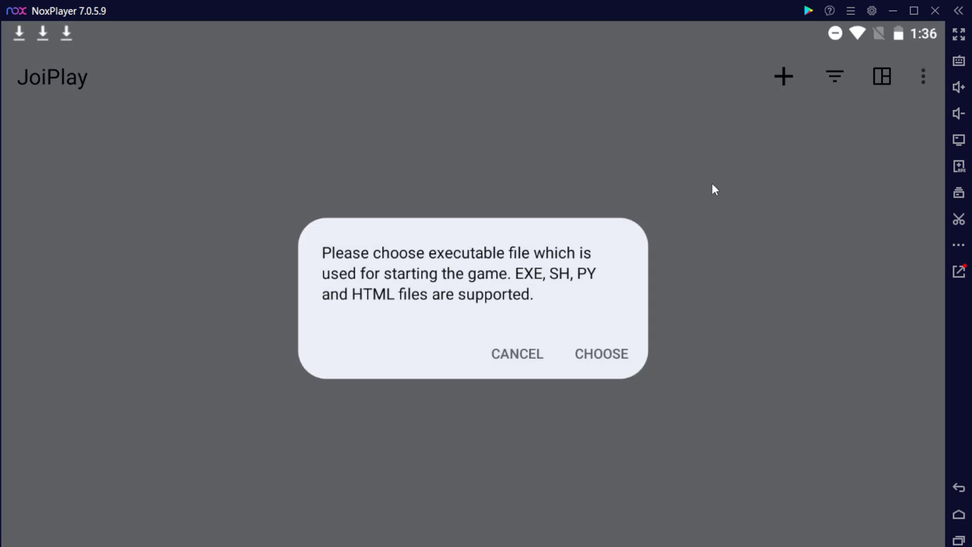
pyautogui.click(590, 353)
pyautogui.moveTo(456, 418); pyautogui.dragTo(454, 351)
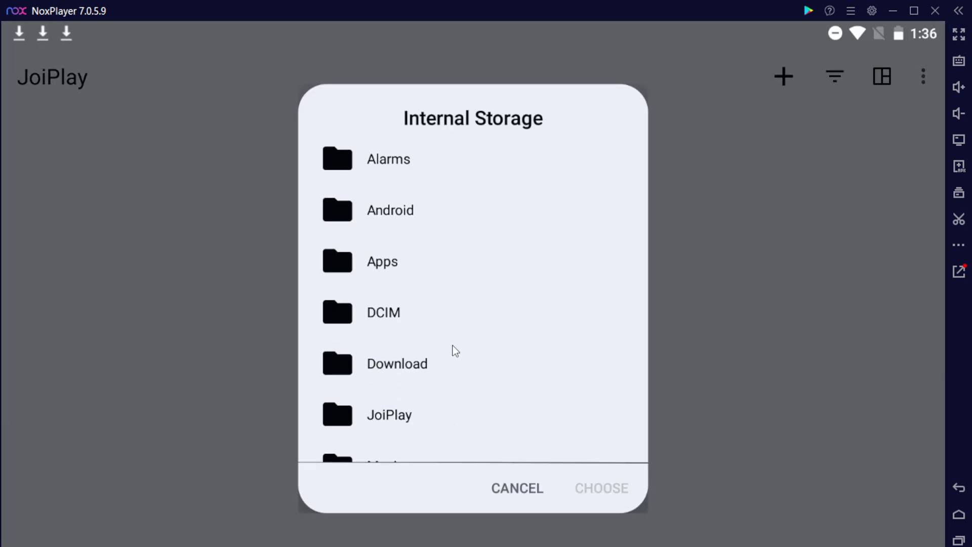
pyautogui.click(382, 369)
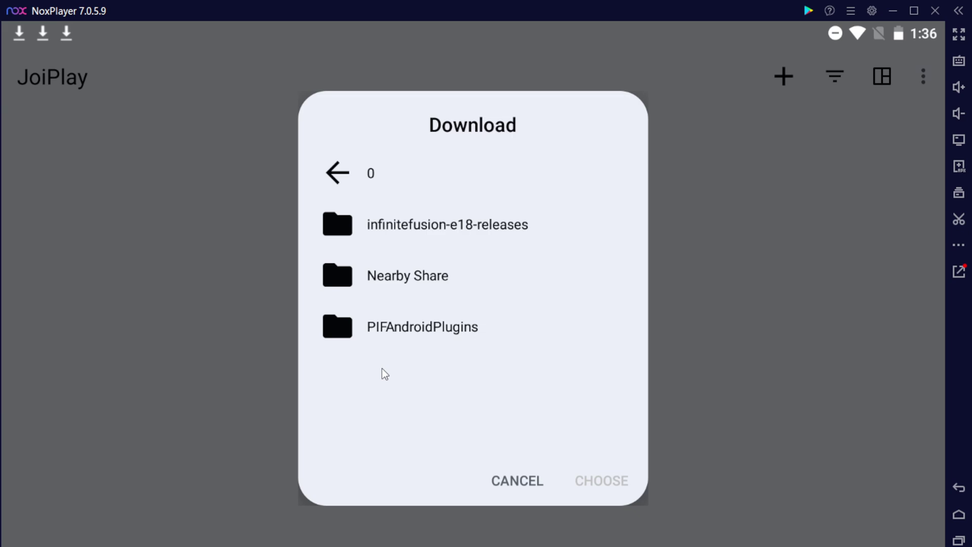
pyautogui.click(404, 226)
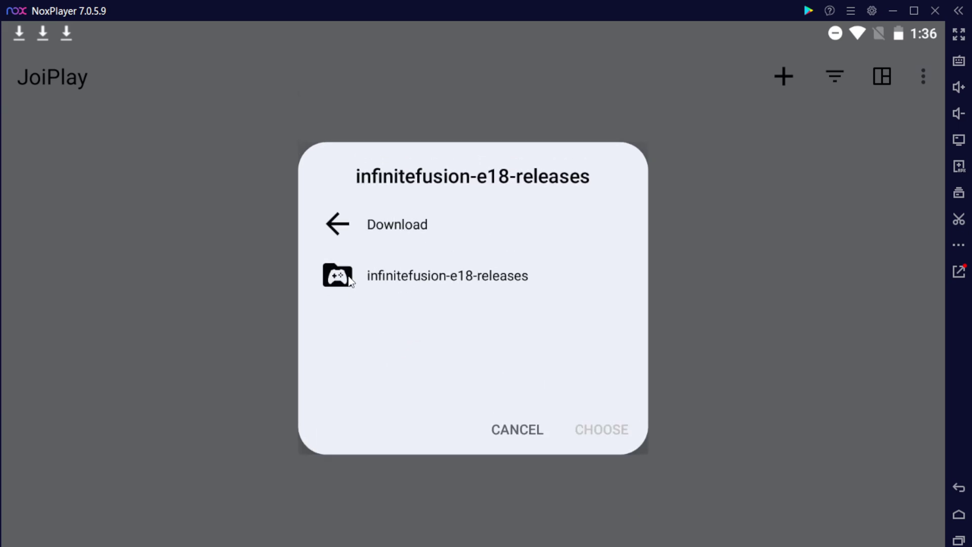
pyautogui.click(380, 282)
pyautogui.moveTo(525, 317); pyautogui.dragTo(503, 265)
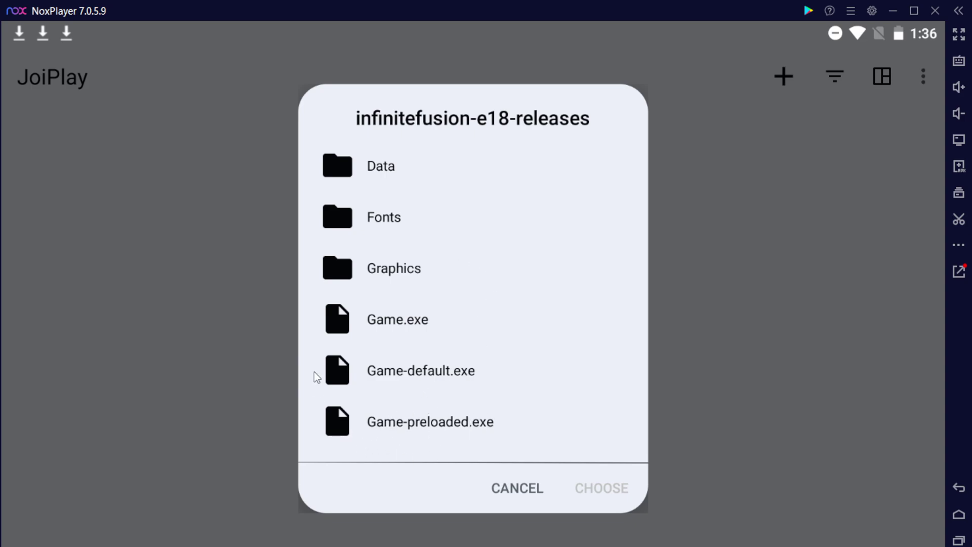
pyautogui.click(382, 322)
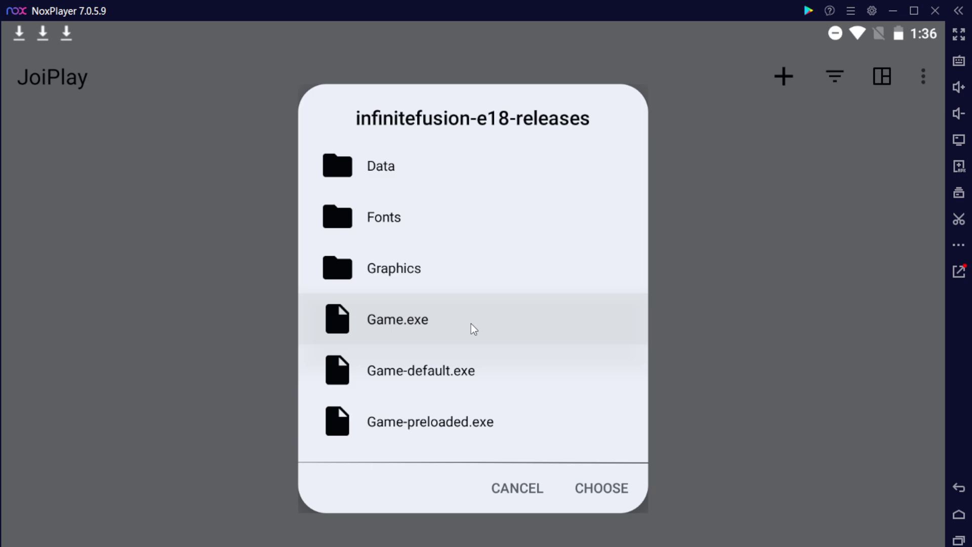
pyautogui.click(602, 489)
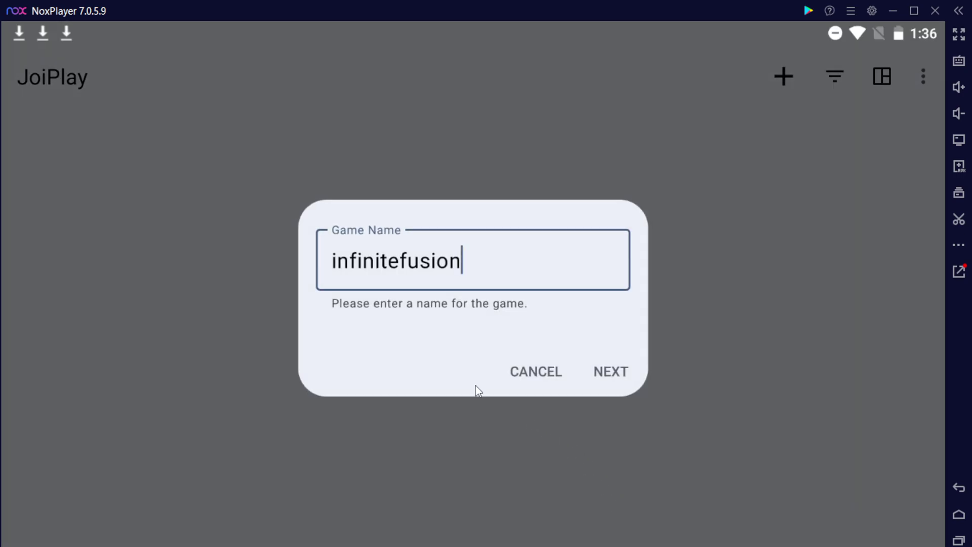
# Name the game .infinitefusion, enter version 6.0.5 and finish adding it with the default icon.
pyautogui.click(332, 269)
pyautogui.write('.')
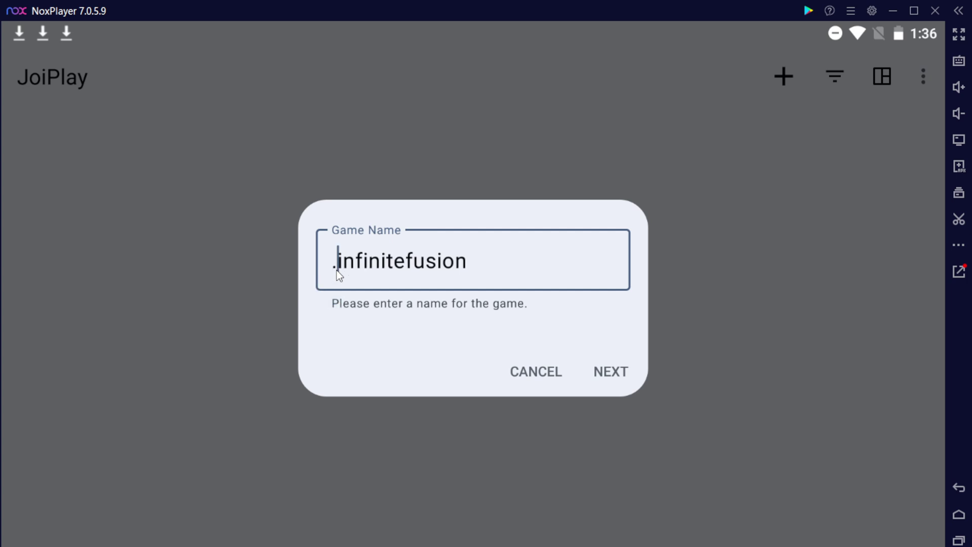
pyautogui.click(620, 366)
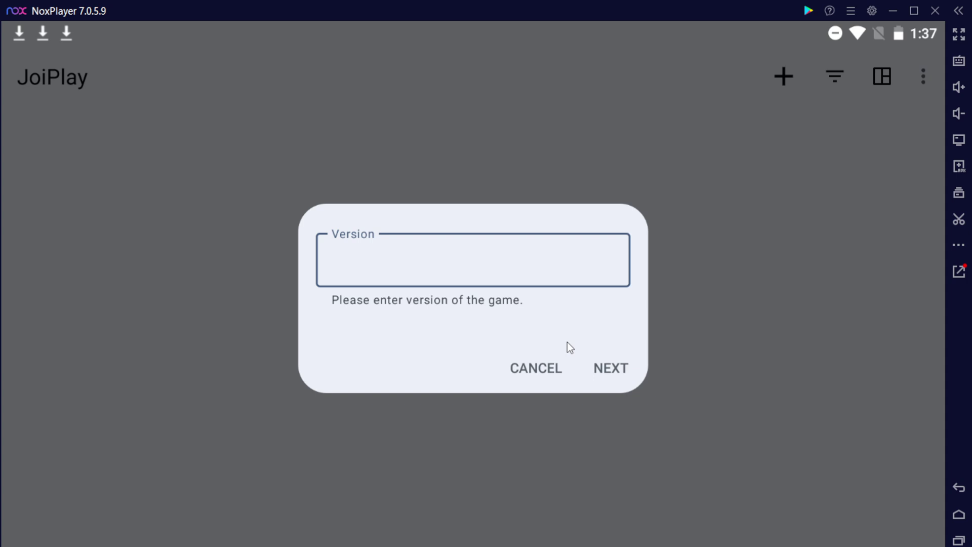
pyautogui.write('6.0.5')
pyautogui.click(607, 368)
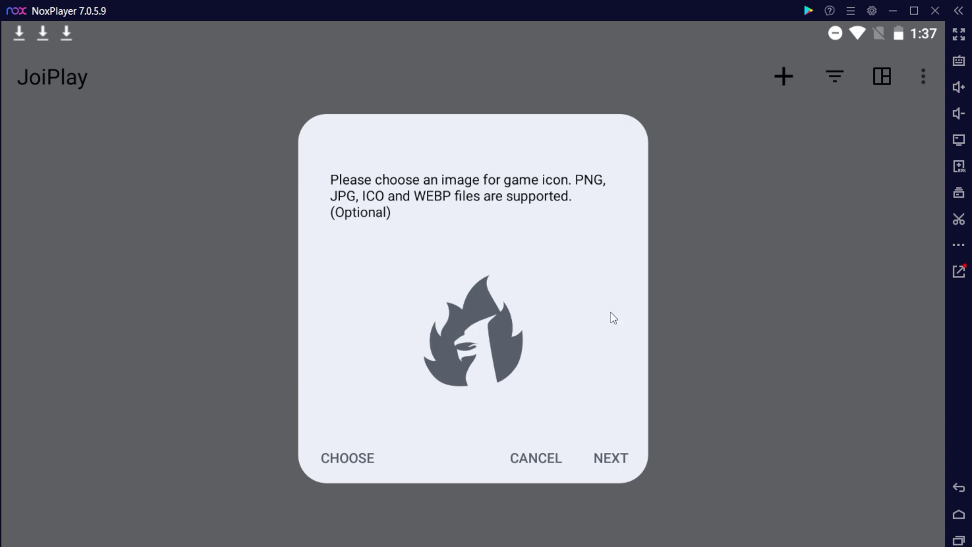
pyautogui.click(618, 456)
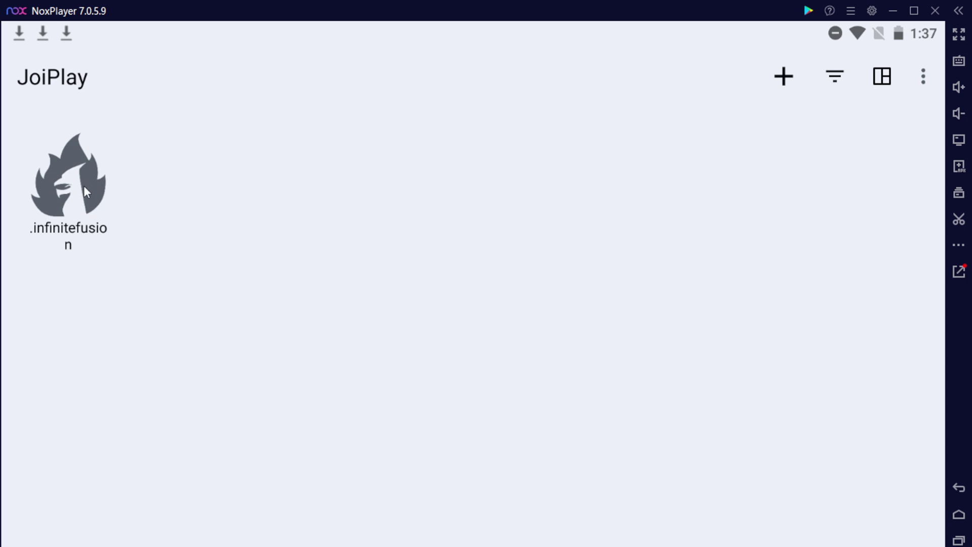
# Open JoiPlay's settings and examine the Gamepad Settings, including button opacity, size and key assignments.
pyautogui.moveTo(83, 185)
pyautogui.mouseDown()
pyautogui.moveTo(147, 185)
pyautogui.moveTo(89, 185)
pyautogui.mouseUp()
pyautogui.click(699, 123)
pyautogui.click(924, 80)
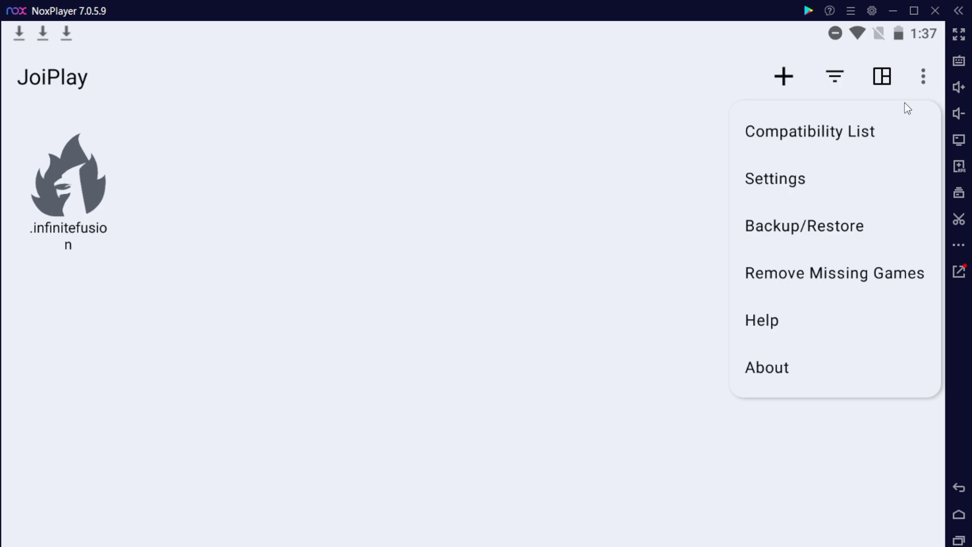
pyautogui.click(775, 191)
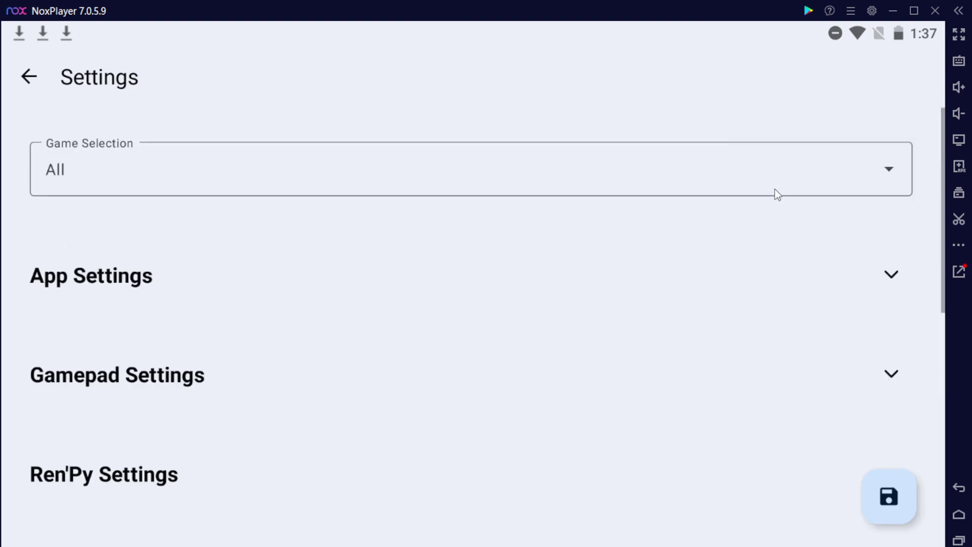
pyautogui.click(159, 384)
pyautogui.moveTo(305, 399); pyautogui.dragTo(357, 26)
pyautogui.moveTo(402, 393); pyautogui.dragTo(414, 23)
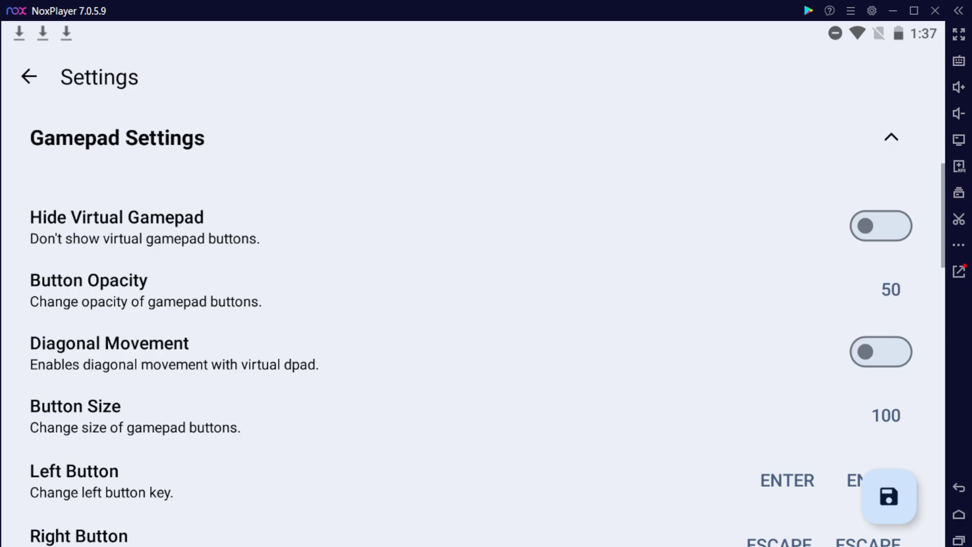
pyautogui.scroll(3, 889, 318)
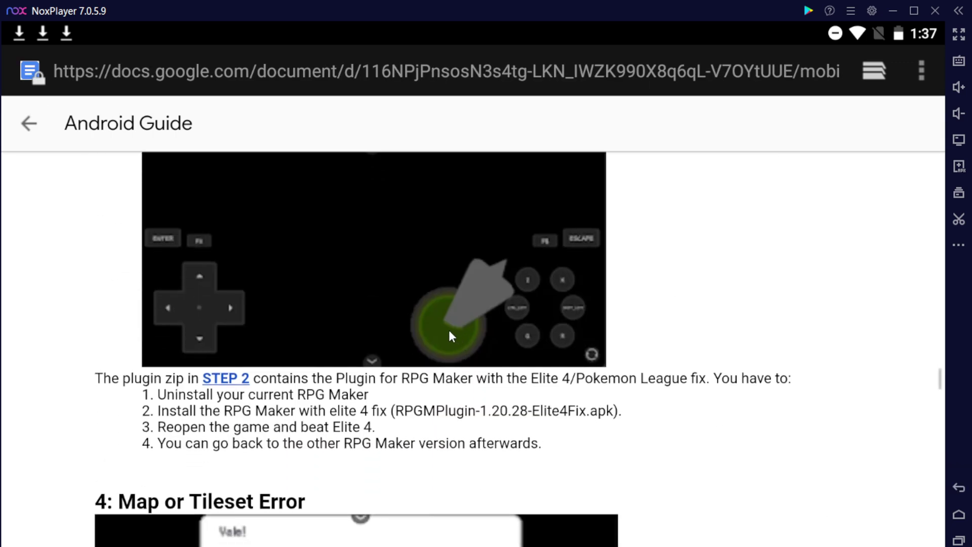
# Examine the Android Guide's runtime package instructions and its section on changing controls, including the PC control layout.
pyautogui.scroll(8, 429, 297)
pyautogui.scroll(10, 428, 299)
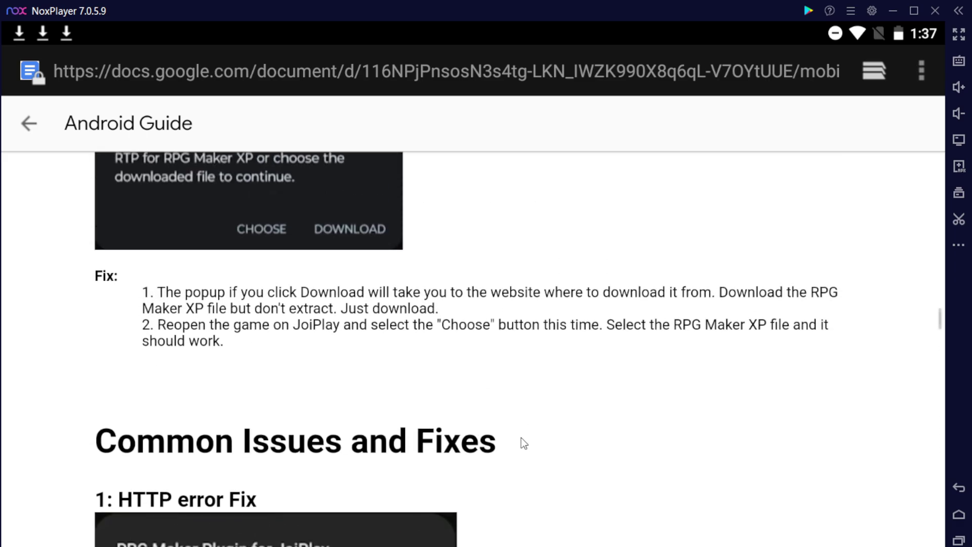
pyautogui.scroll(4, 527, 311)
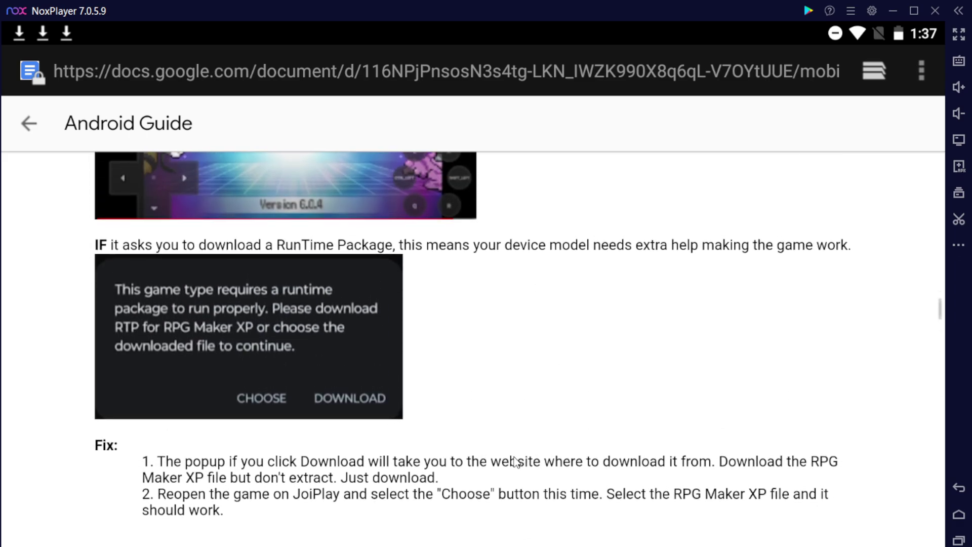
pyautogui.scroll(-3, 503, 373)
pyautogui.scroll(8, 527, 410)
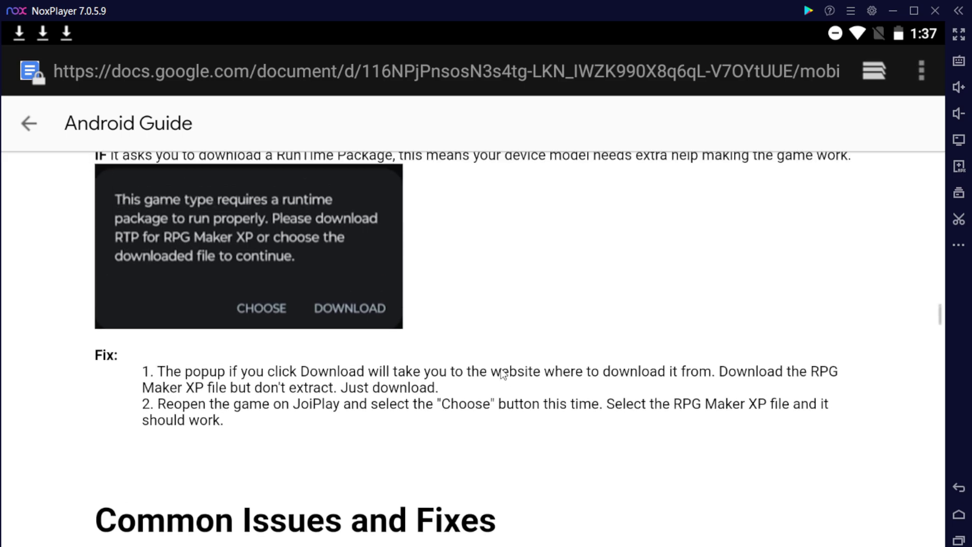
pyautogui.scroll(-15, 577, 354)
pyautogui.scroll(-20, 543, 426)
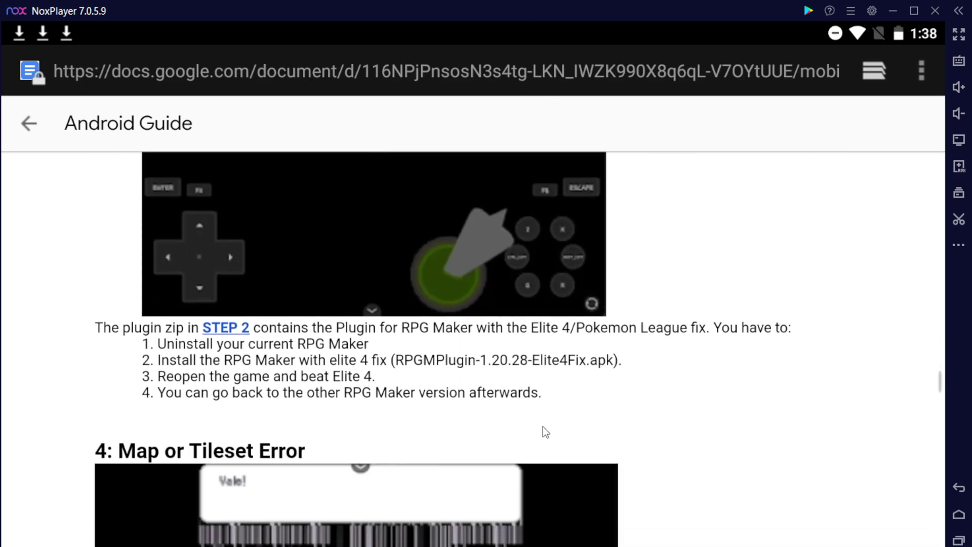
pyautogui.scroll(-10, 547, 435)
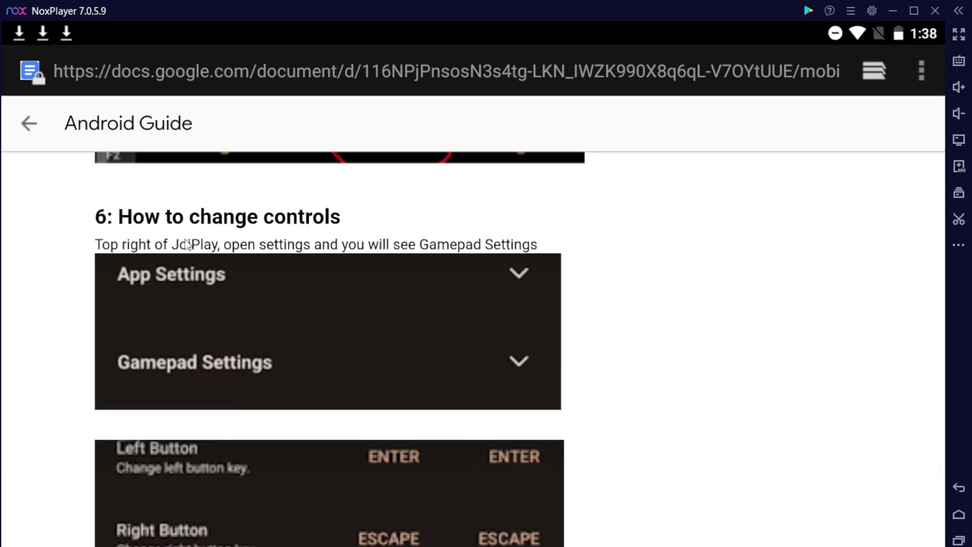
pyautogui.scroll(-5, 599, 413)
pyautogui.scroll(-14, 599, 463)
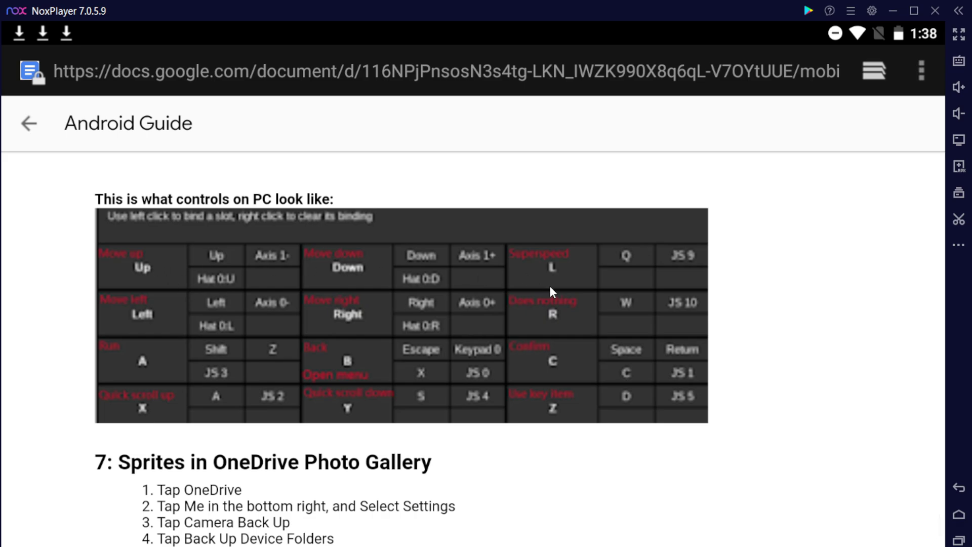
pyautogui.scroll(1, 816, 400)
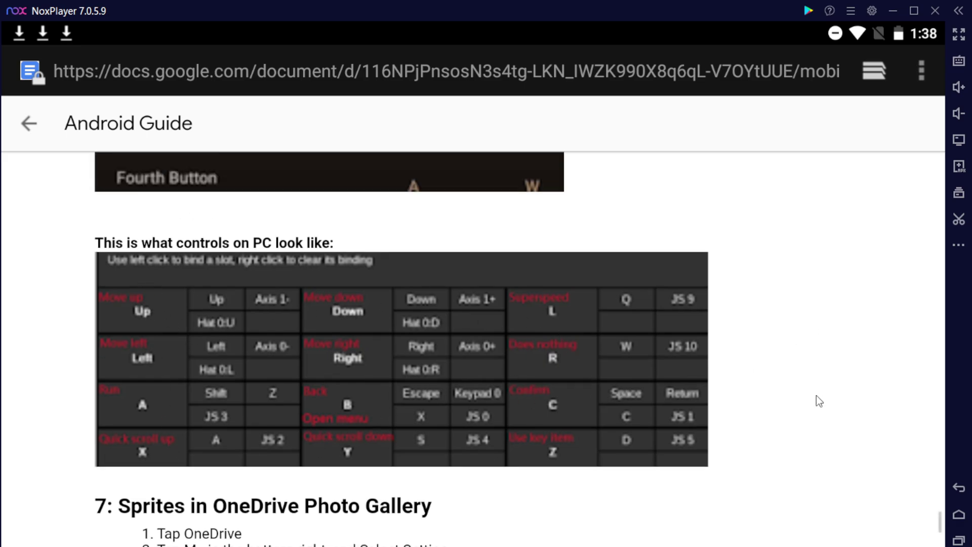
pyautogui.scroll(-5, 771, 225)
# Review the guide's Common Issues and Fixes, covering the HTTP, compile, Elite 4 and map or tileset errors.
pyautogui.scroll(20, 750, 300)
pyautogui.scroll(9, 703, 379)
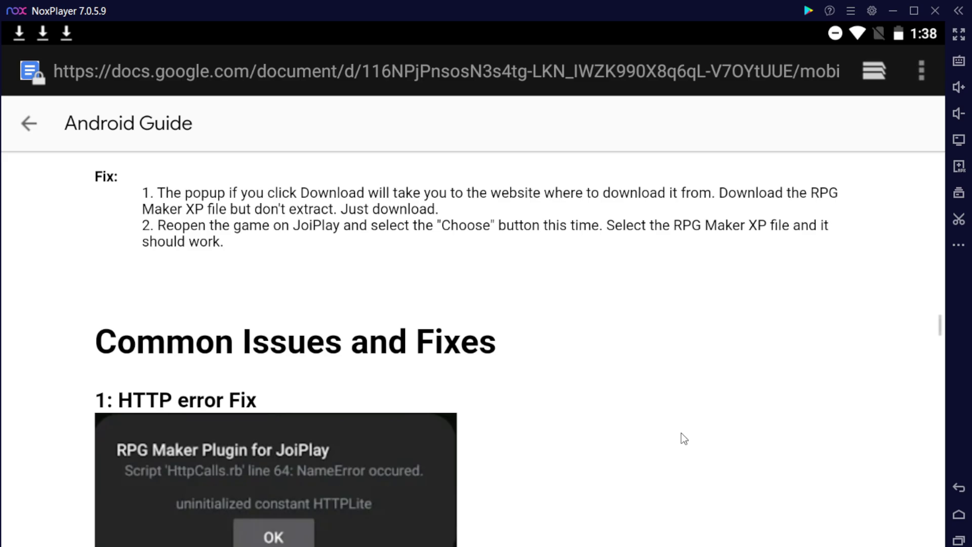
pyautogui.scroll(-8, 682, 439)
pyautogui.scroll(-1, 628, 236)
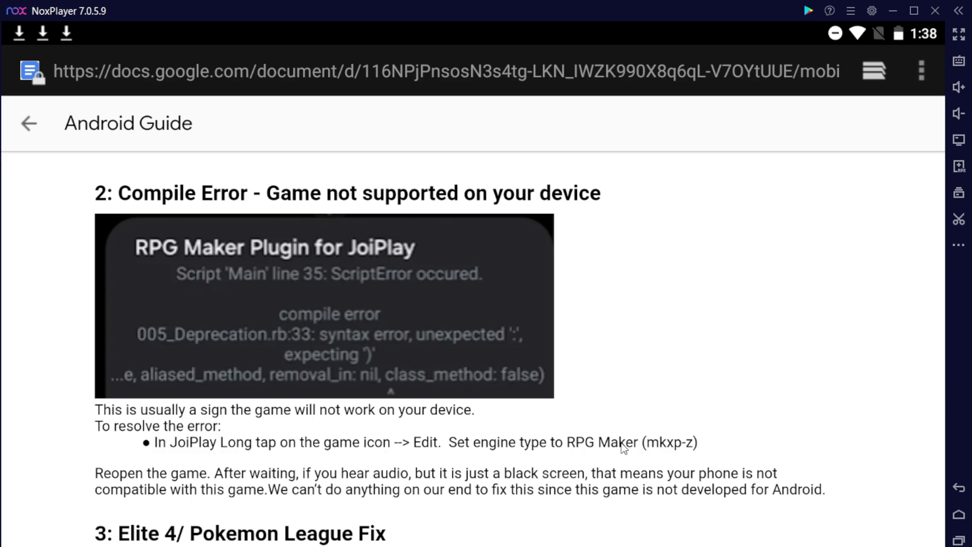
pyautogui.scroll(-5, 624, 447)
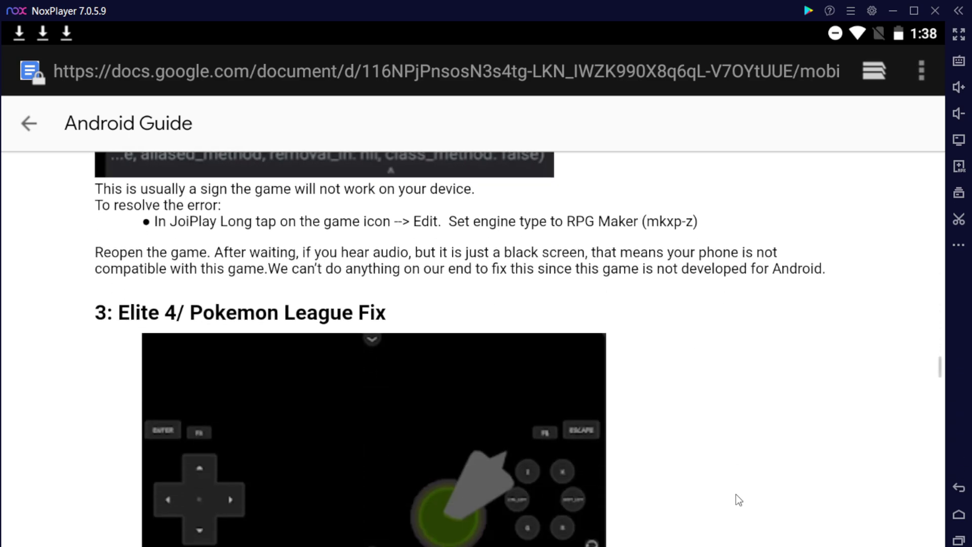
pyautogui.moveTo(710, 510); pyautogui.dragTo(684, 275)
pyautogui.moveTo(694, 445); pyautogui.dragTo(677, 178)
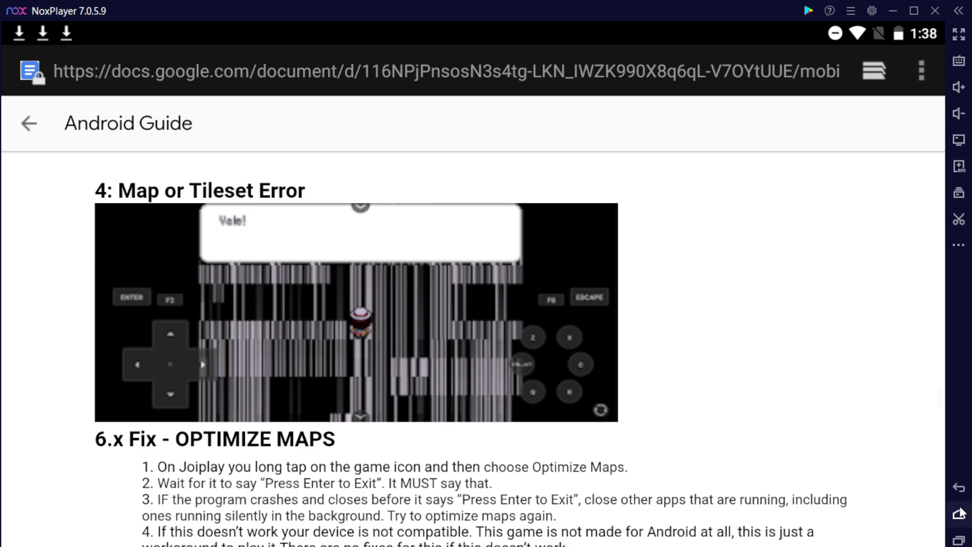
# Leave the browser guide and switch to JoiPlay, returning to its game library.
pyautogui.click(959, 489)
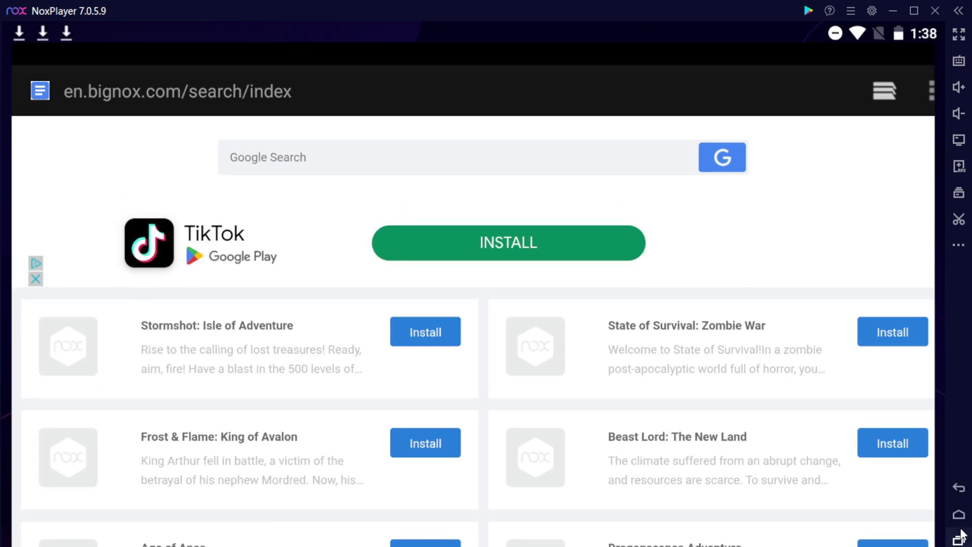
pyautogui.click(959, 540)
pyautogui.click(798, 508)
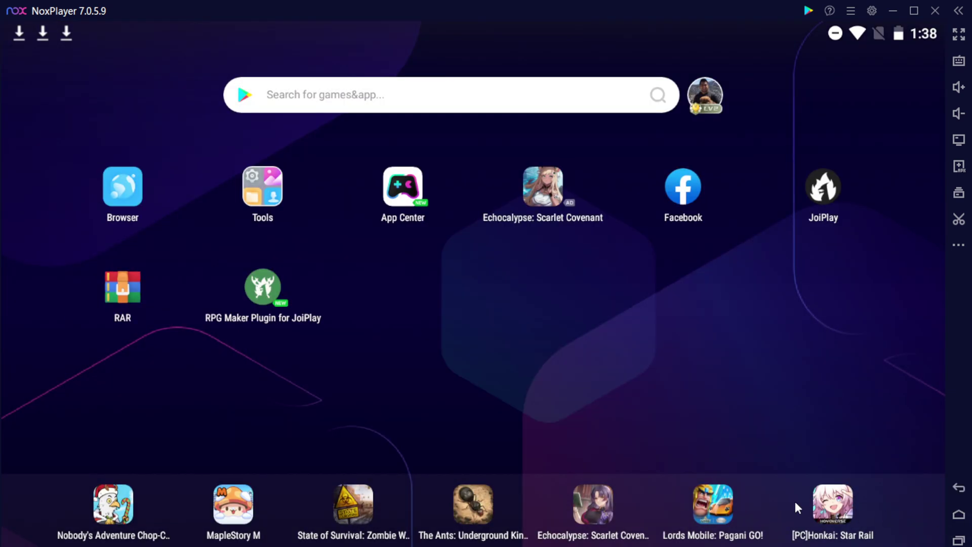
pyautogui.click(812, 198)
pyautogui.click(959, 487)
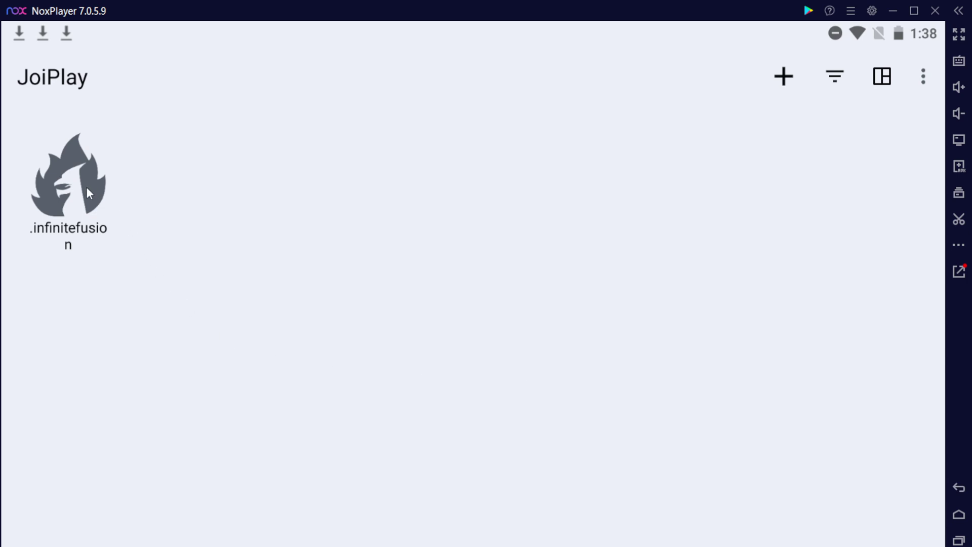
# View the .infinitefusion game's management options, including Optimize Maps and Edit, and close them without choosing any.
pyautogui.click(87, 189)
pyautogui.moveTo(223, 506); pyautogui.dragTo(309, 220)
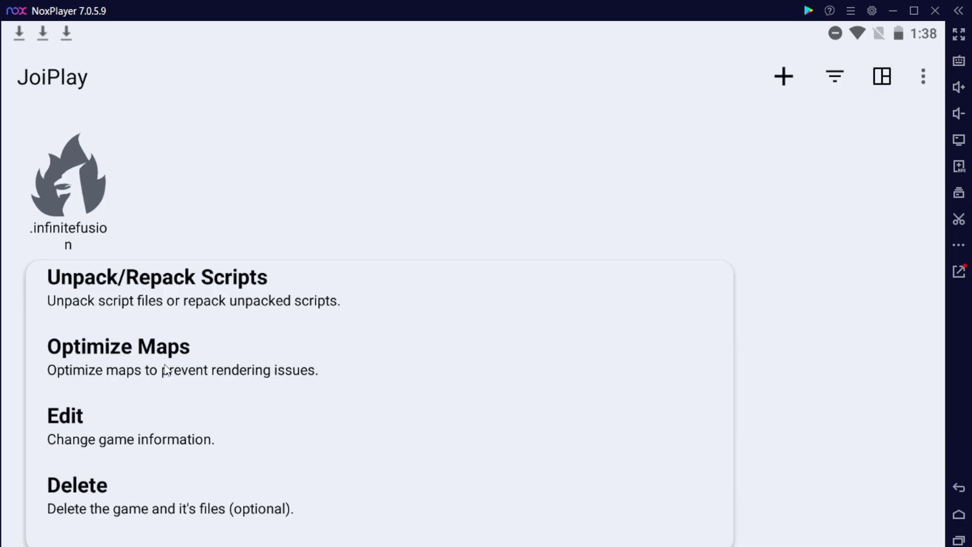
pyautogui.click(266, 146)
# Launch the .infinitefusion game and allow the RPG Maker plugin to access the device's photos, media and files.
pyautogui.click(90, 165)
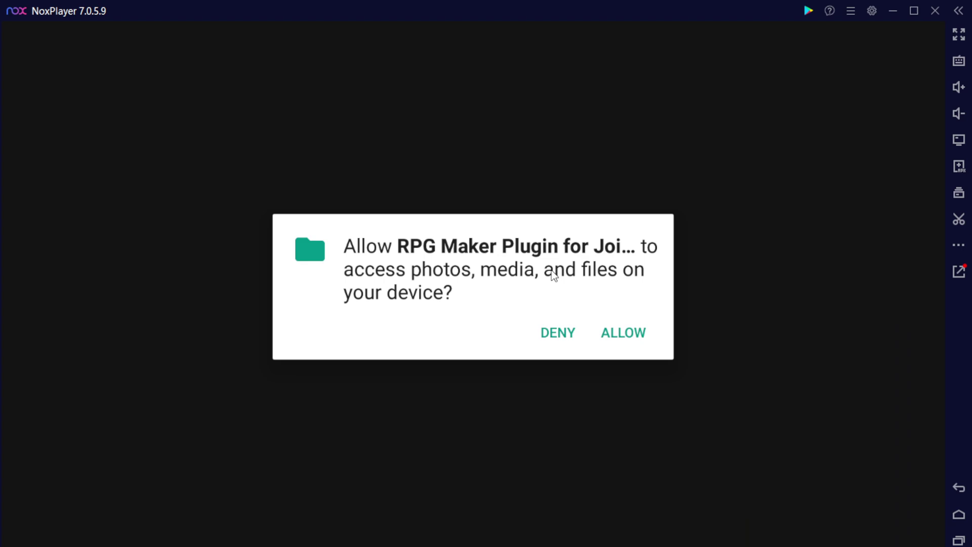
pyautogui.click(623, 335)
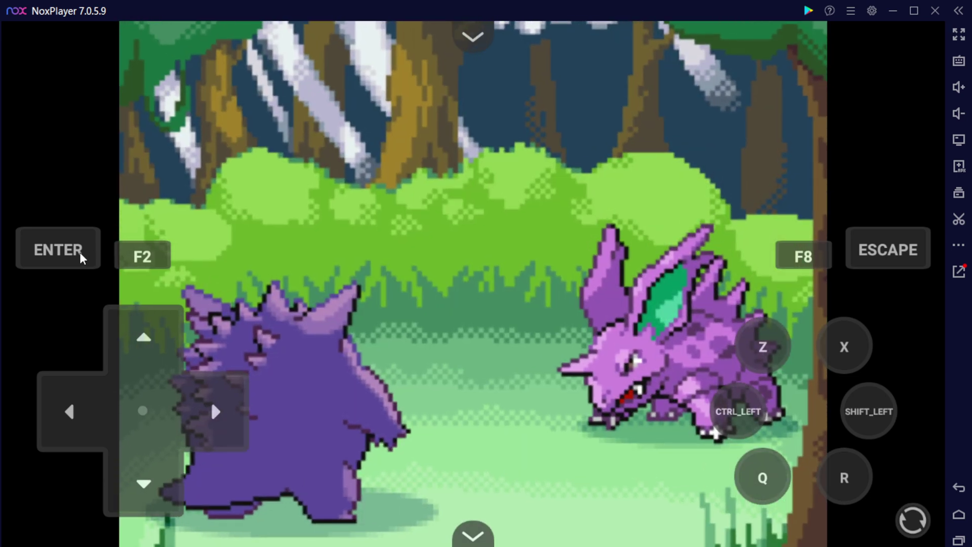
# Advance past the game's intro, title screen and website reminder, and dismiss the controller notice to reach the main menu.
pyautogui.click(81, 256)
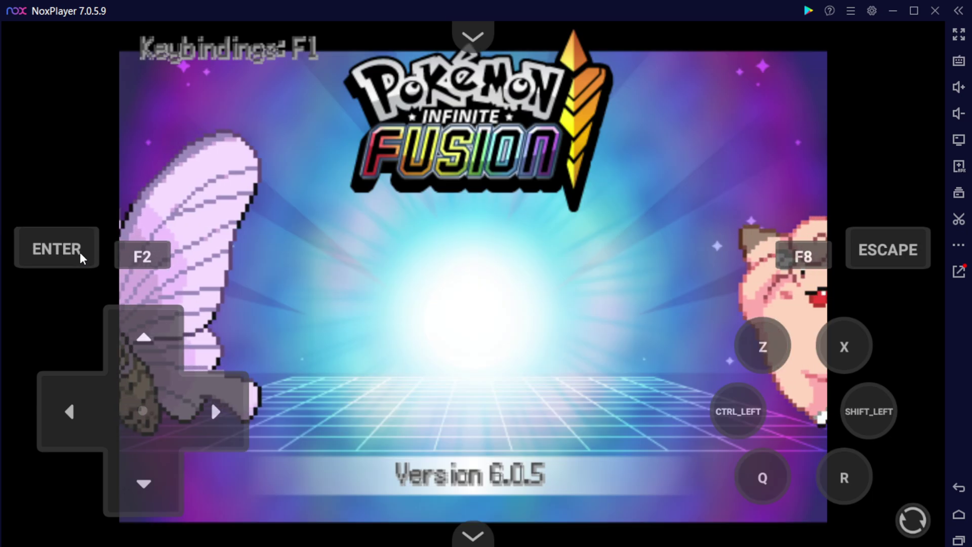
pyautogui.click(81, 256)
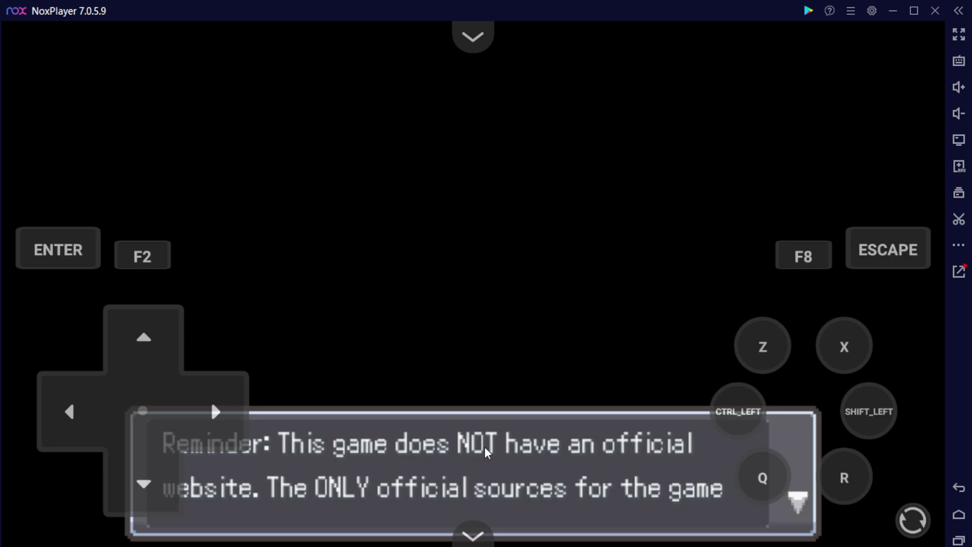
pyautogui.click(66, 259)
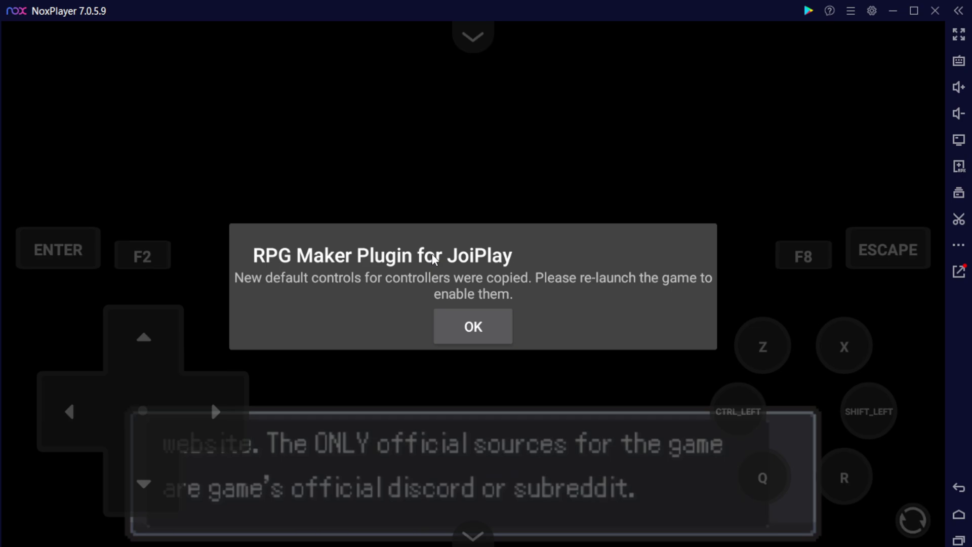
pyautogui.click(456, 327)
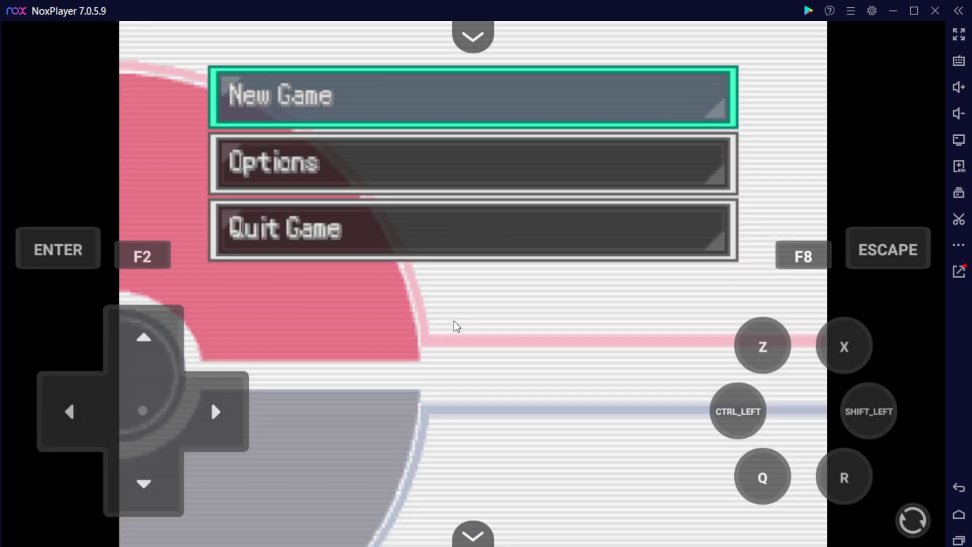
# Test the on-screen directional controls in the game's main menu and open Options.
pyautogui.click(144, 479)
pyautogui.click(153, 332)
pyautogui.click(157, 439)
pyautogui.click(145, 334)
pyautogui.click(161, 486)
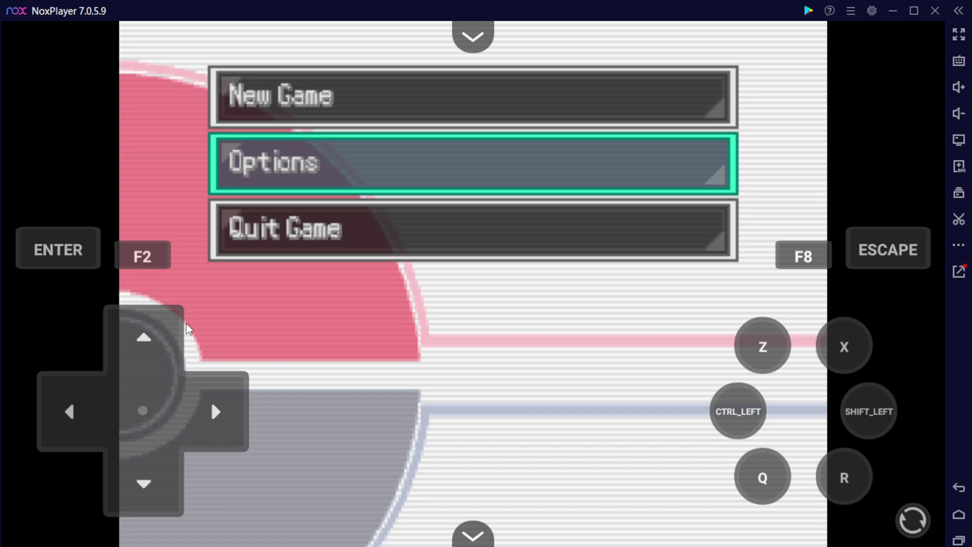
pyautogui.click(66, 247)
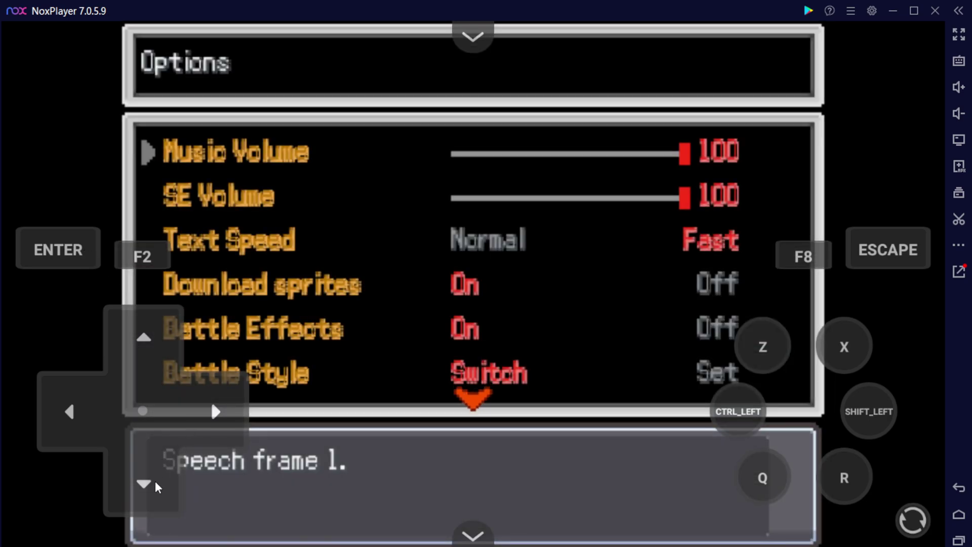
# Set the game's Text Entry option to Cursor, leave the options and highlight New Game in the main menu.
pyautogui.click(152, 483)
pyautogui.click(154, 484)
pyautogui.click(156, 485)
pyautogui.click(158, 486)
pyautogui.click(158, 486)
pyautogui.click(158, 486)
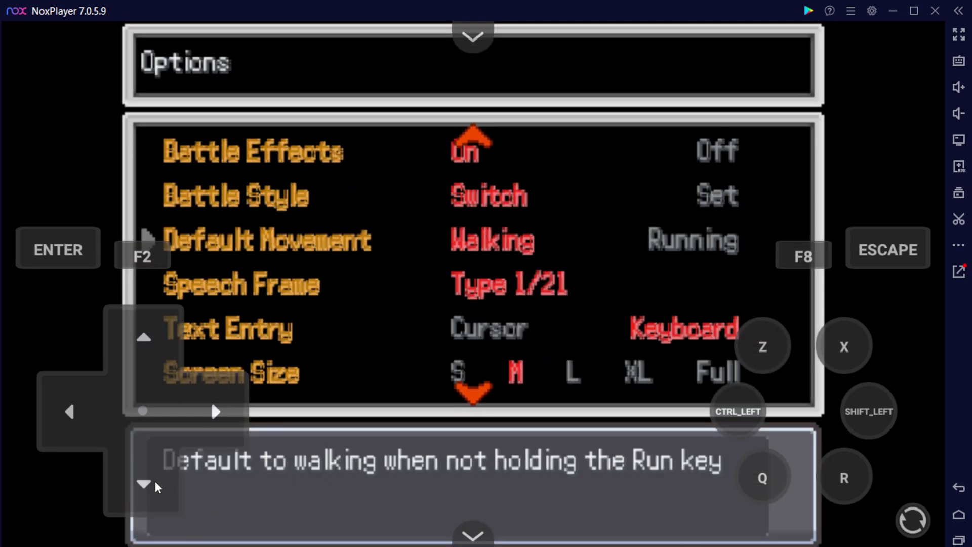
pyautogui.click(158, 486)
pyautogui.click(158, 486)
pyautogui.click(98, 413)
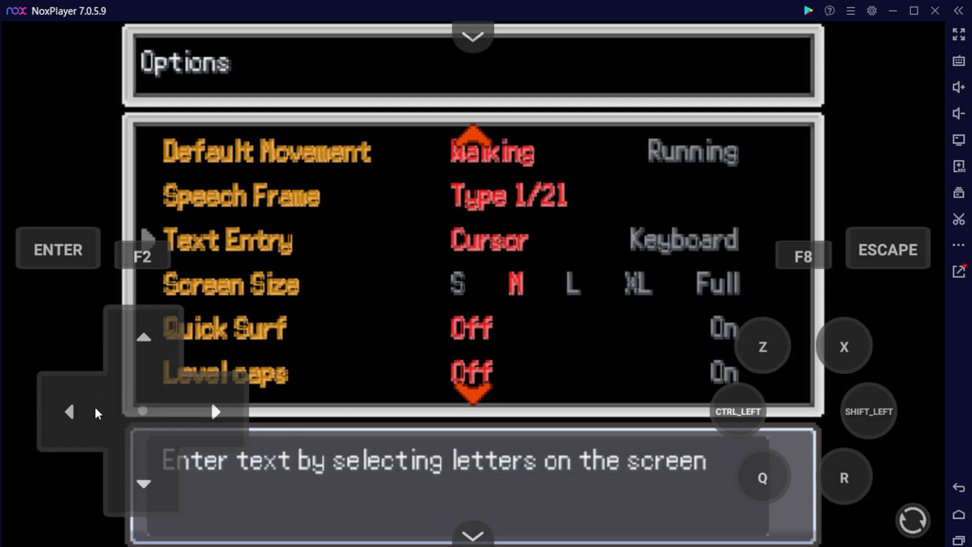
pyautogui.click(890, 257)
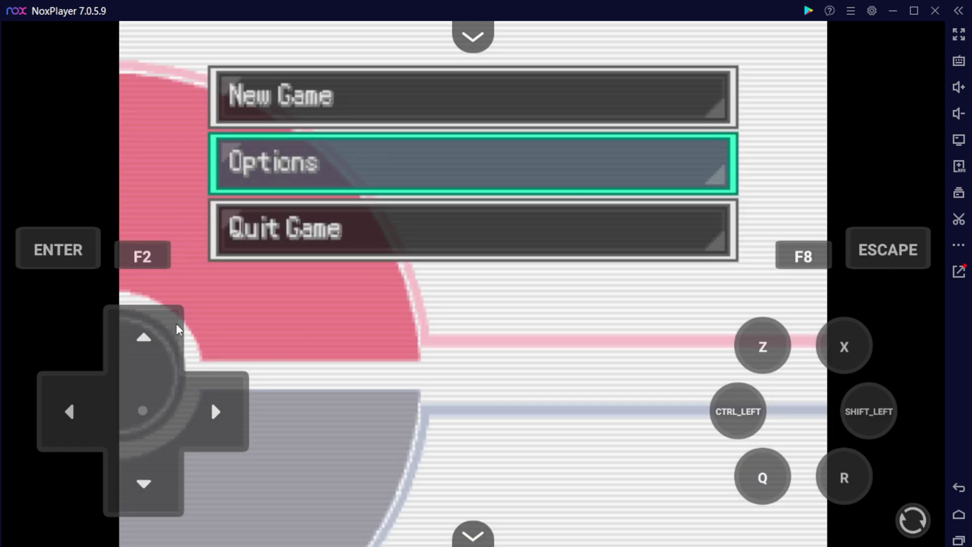
pyautogui.click(158, 334)
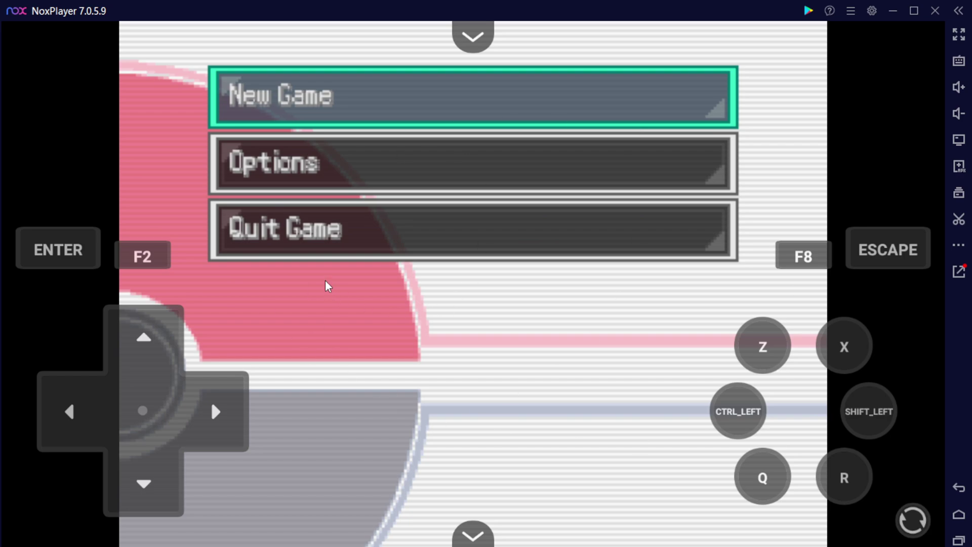